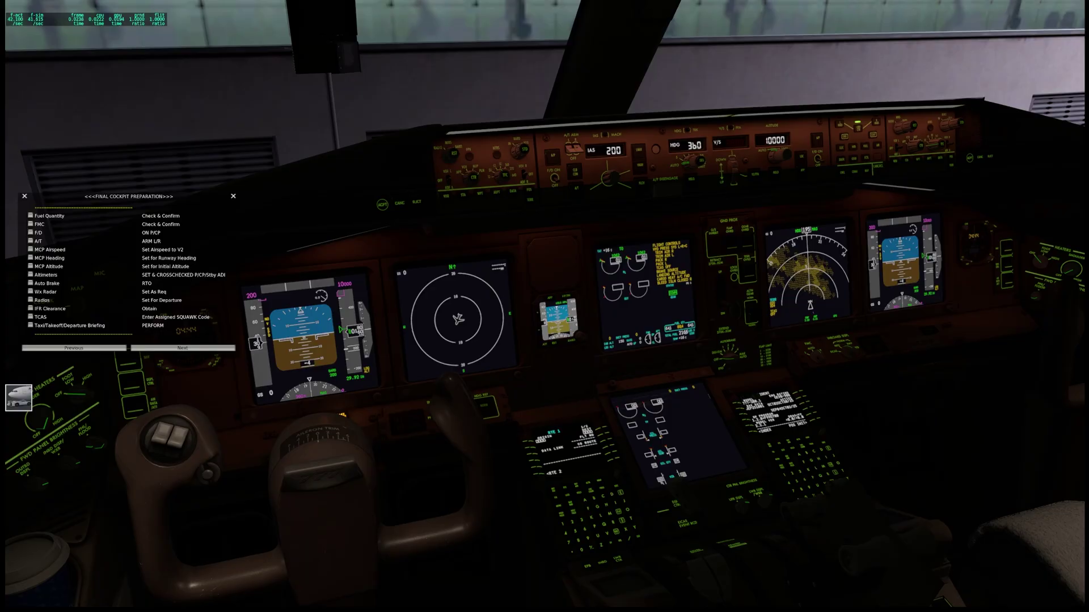
left_click_drag(552, 259, 542, 259)
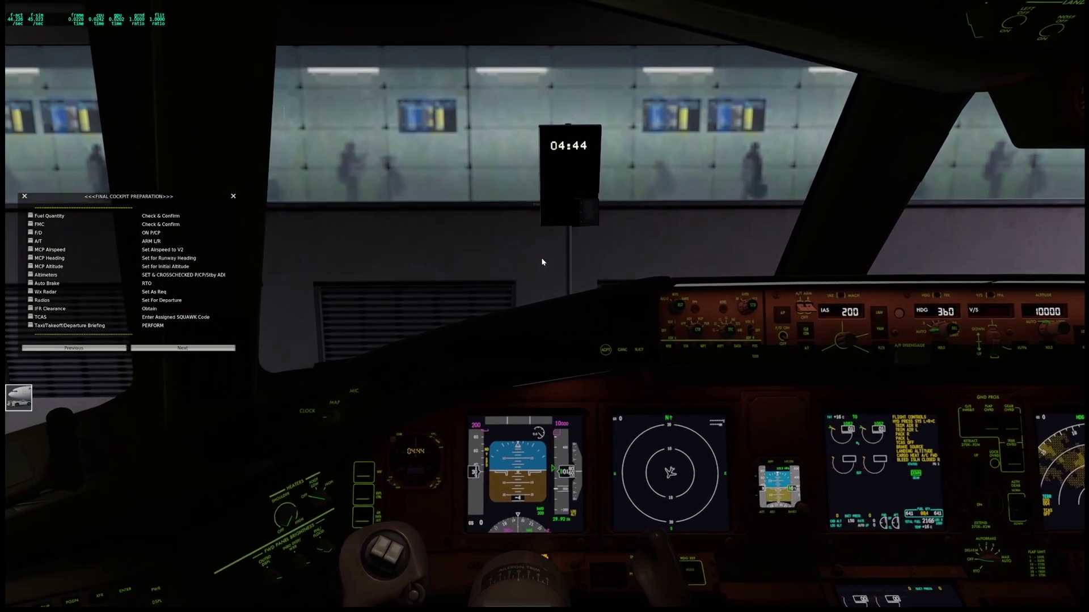
key("KP_2")
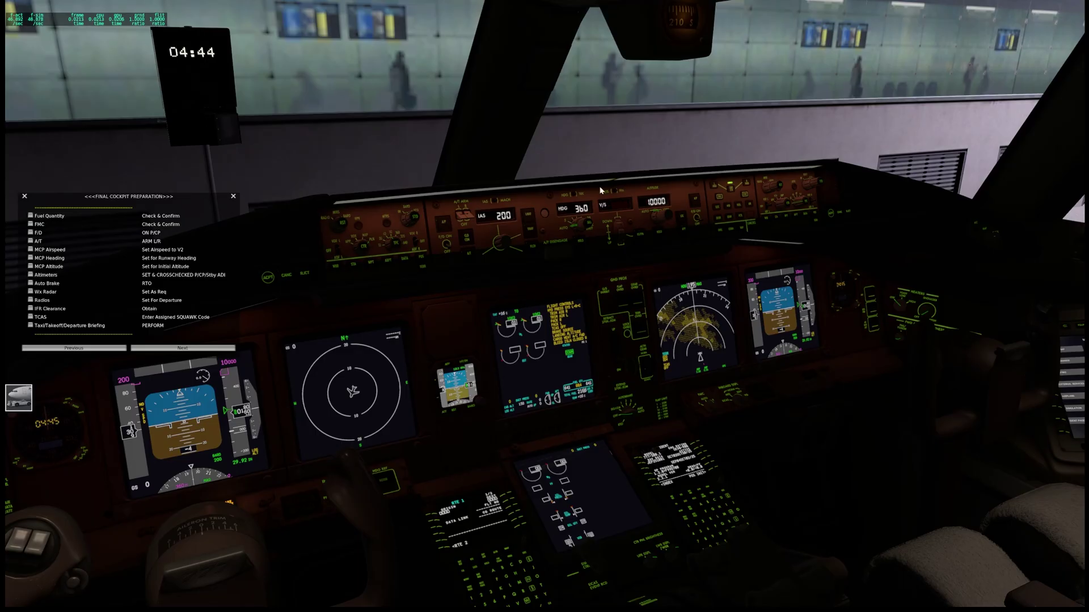
left_click_drag(717, 527, 761, 260)
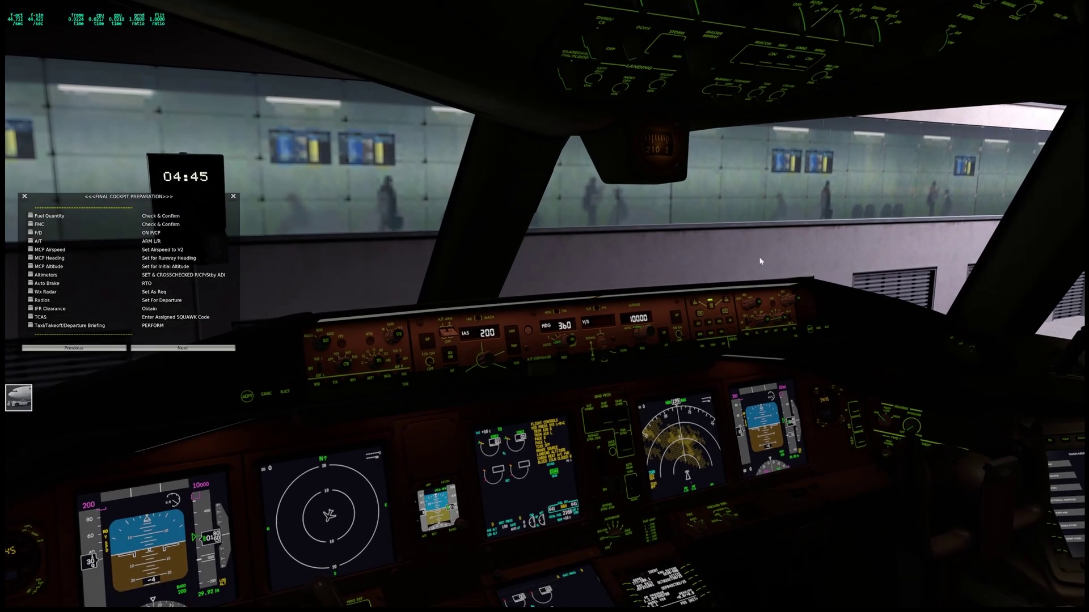
scroll(762, 266, "up", 5)
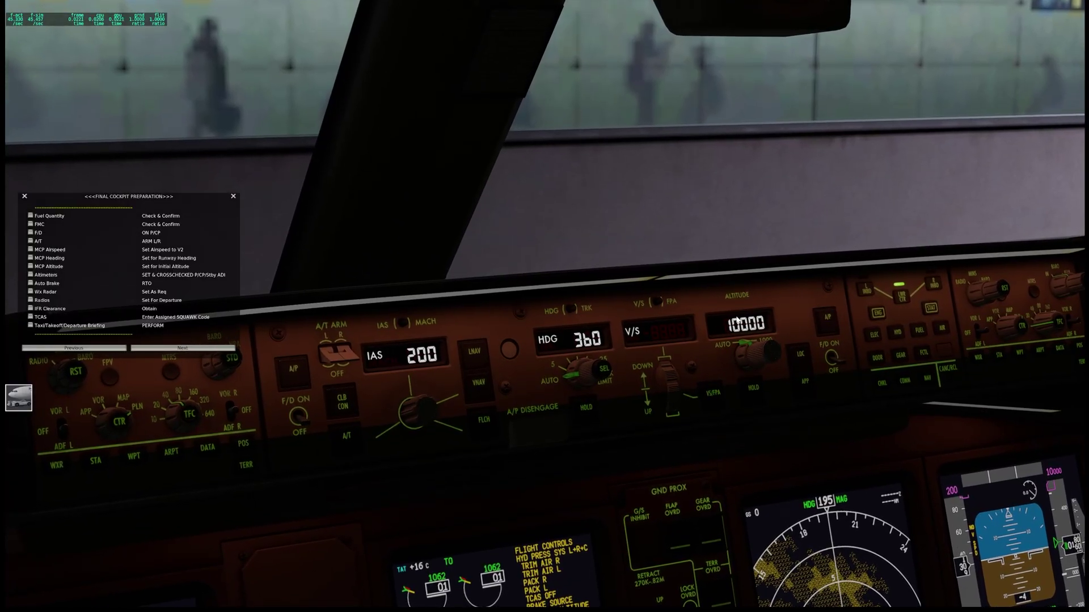
key("KP_0")
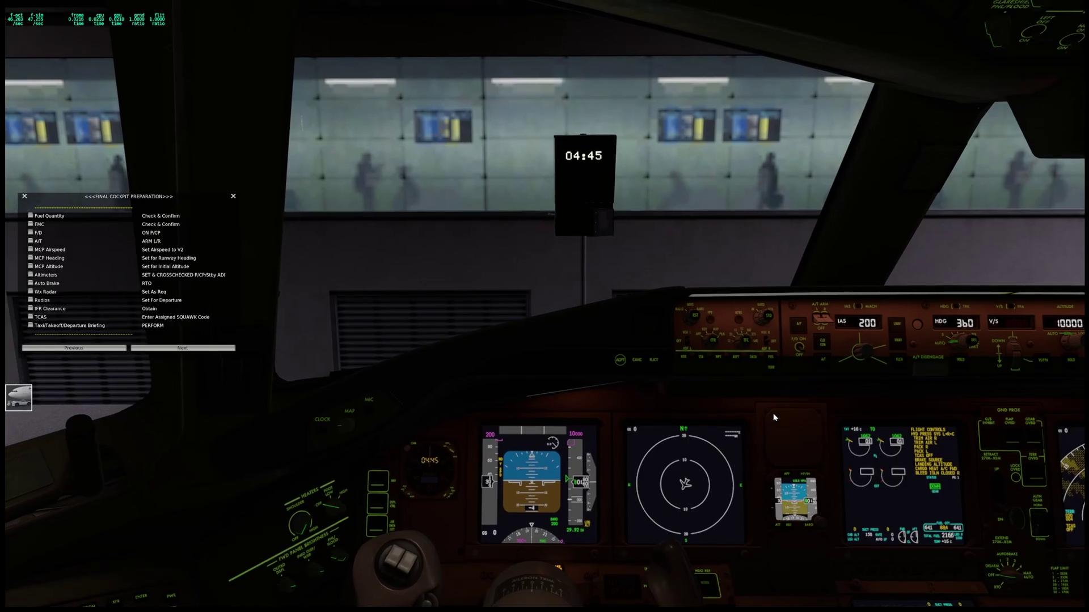
- Review the general airplane options in the simulation settings on the captain's EFB, including pause on T/D and auto step climb
left_click_drag(774, 418, 686, 418)
scroll(711, 341, "up", 5)
left_click_drag(711, 341, 634, 307)
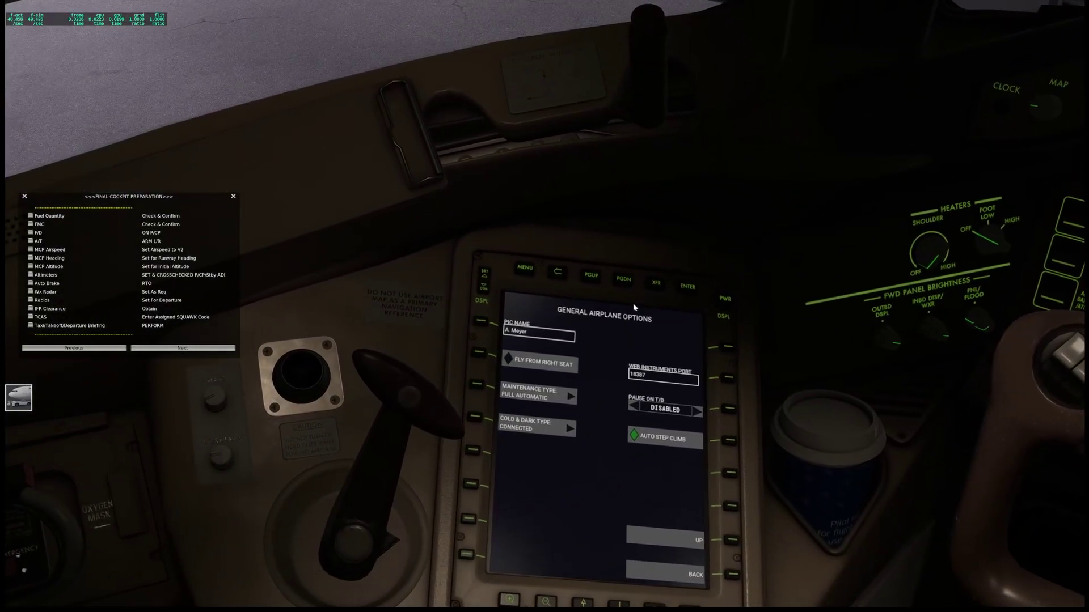
left_click(527, 271)
left_click_drag(587, 181, 605, 231)
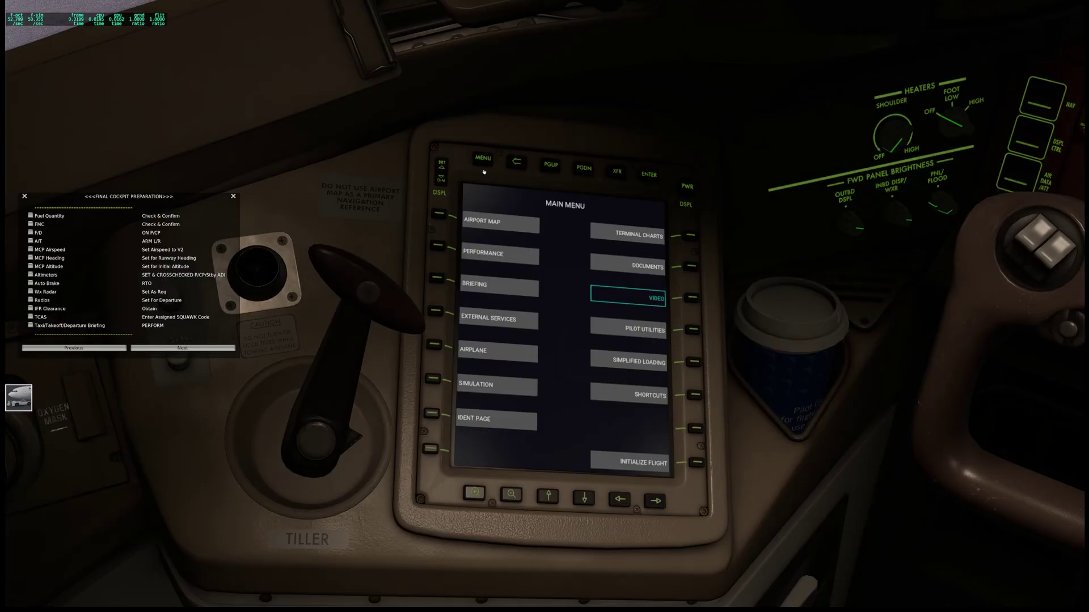
left_click(434, 383)
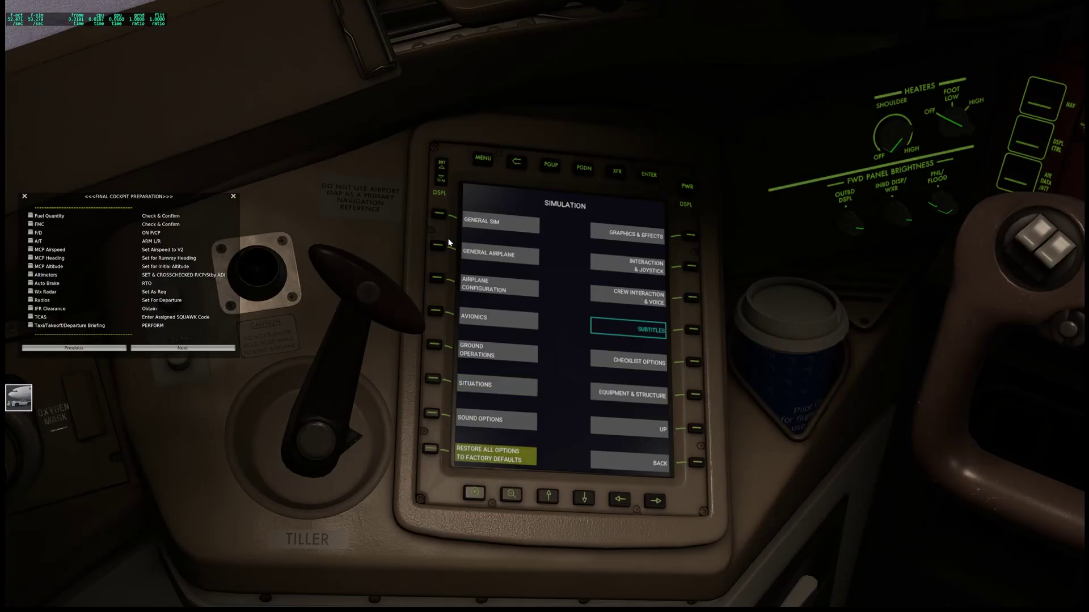
left_click(440, 247)
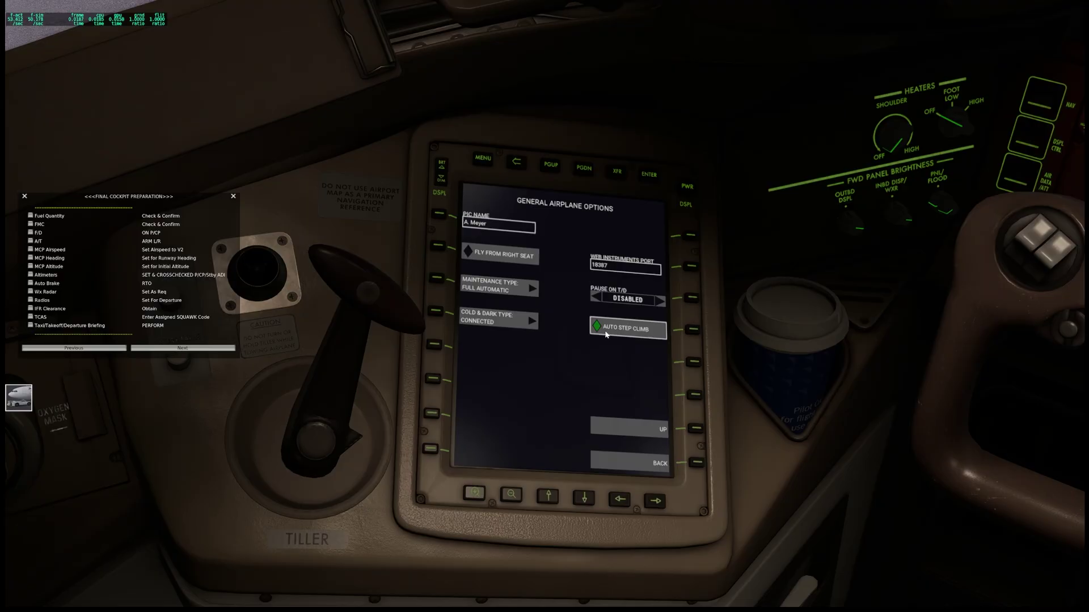
left_click(514, 160)
- Load the company route KSFORJBB01 into RTE 1 on the captain's CDU
key("KP_0")
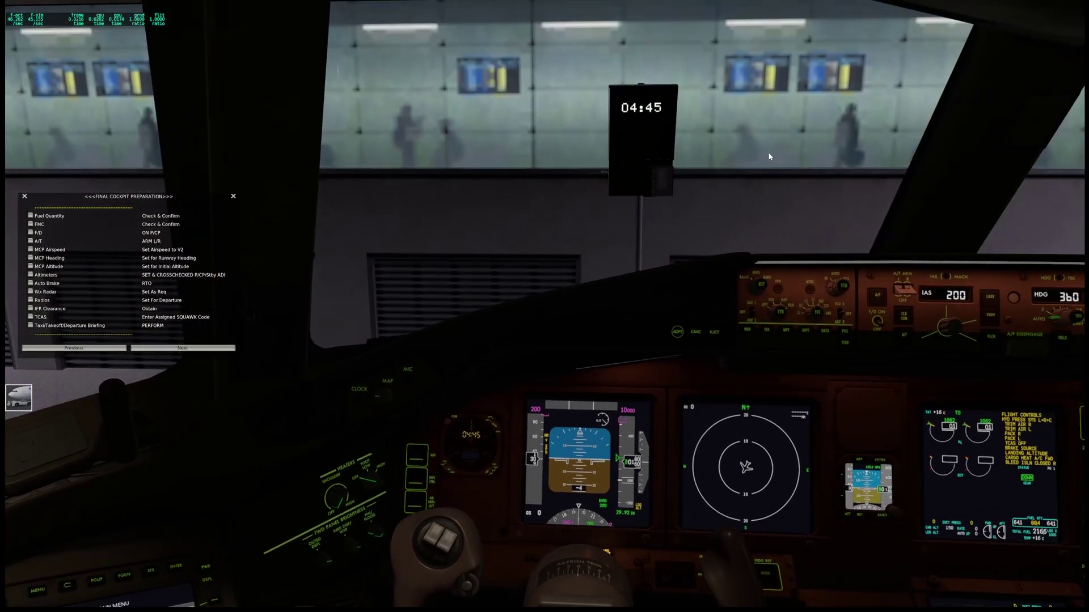
key("KP_1")
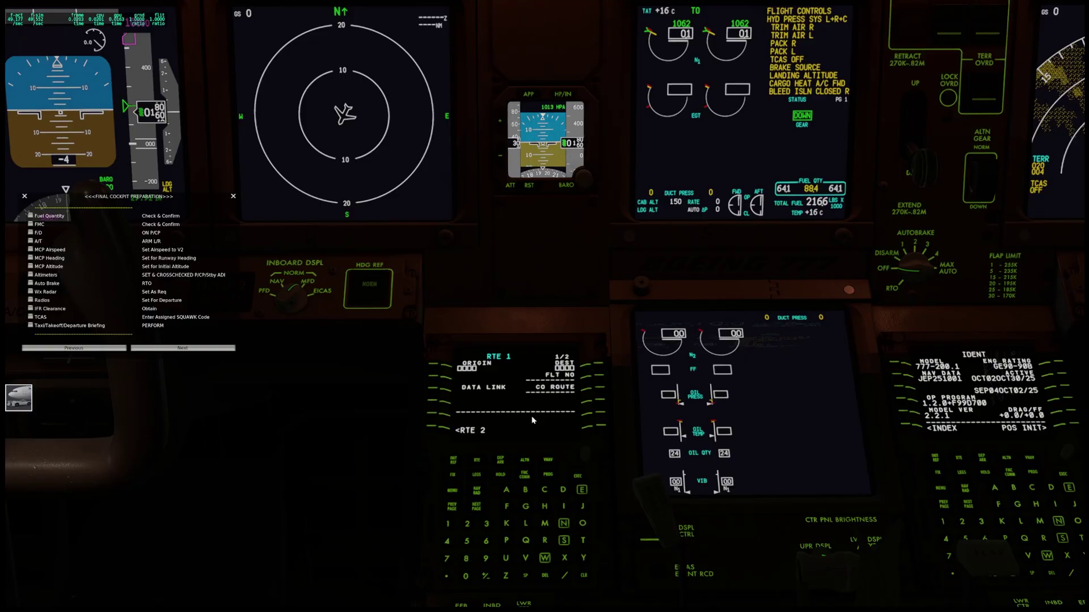
left_click(506, 524)
left_click(580, 524)
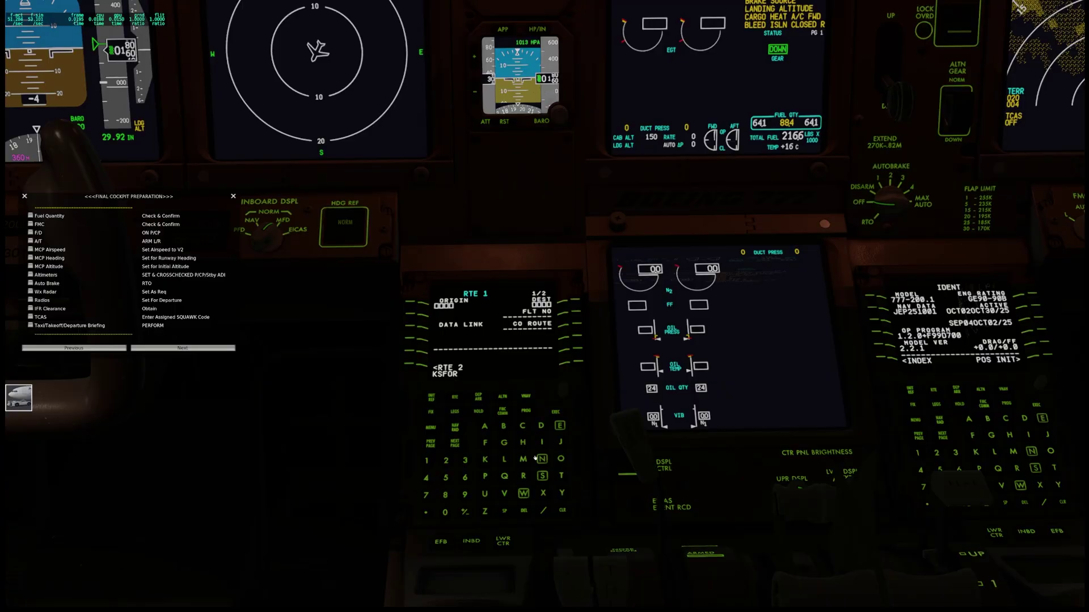
left_click(504, 428)
left_click(503, 428)
left_click(445, 513)
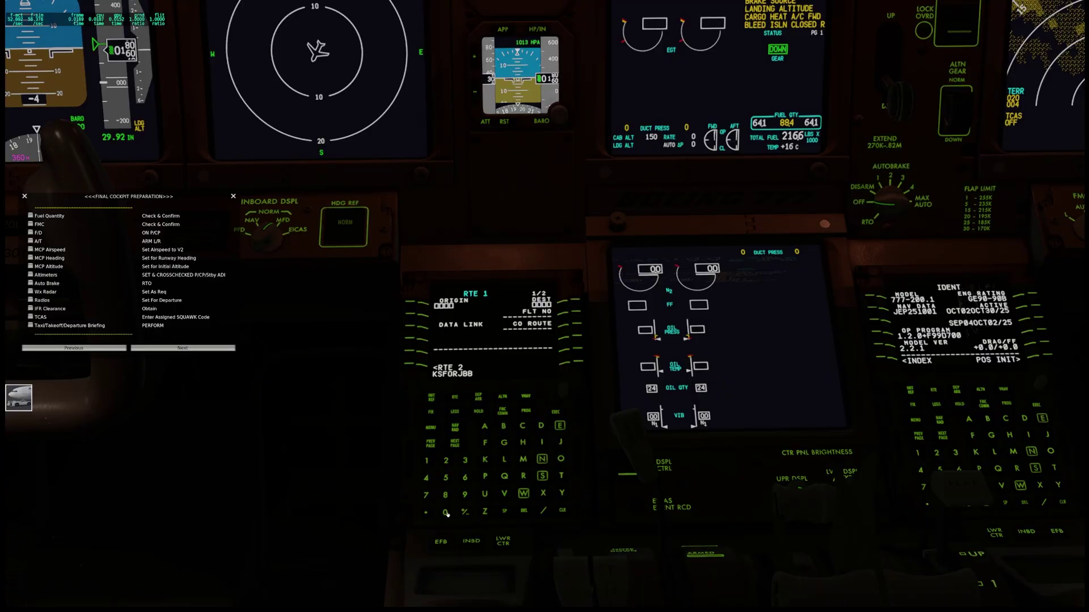
left_click(579, 324)
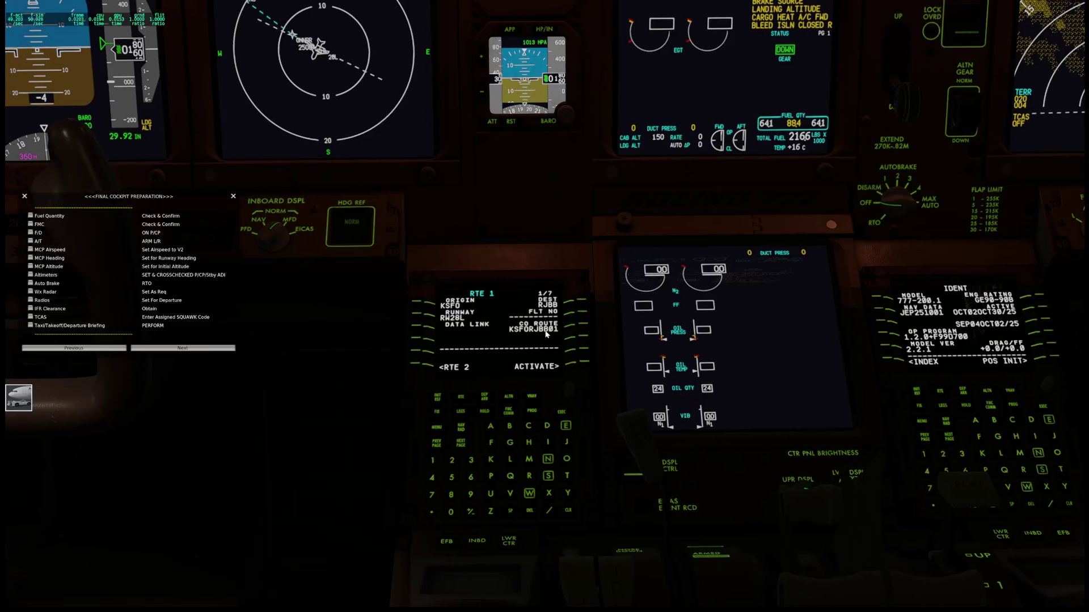
- Step the map centre through the RTE 1 legs as far as N44W160 to check the route on the navigation display
left_click_drag(546, 312, 487, 204)
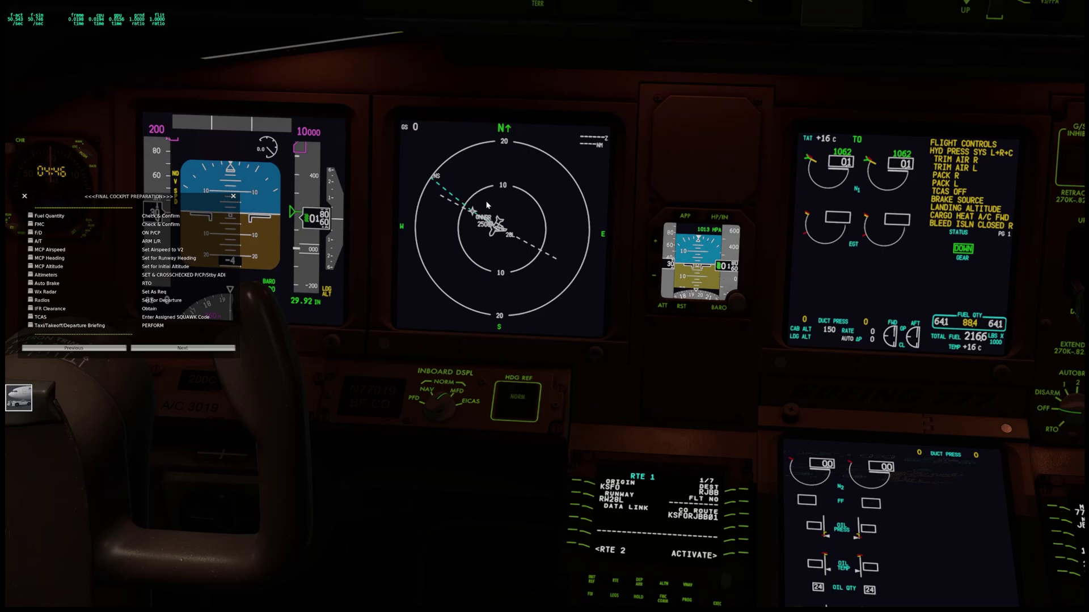
left_click_drag(574, 281, 607, 317)
left_click_drag(545, 304, 492, 394)
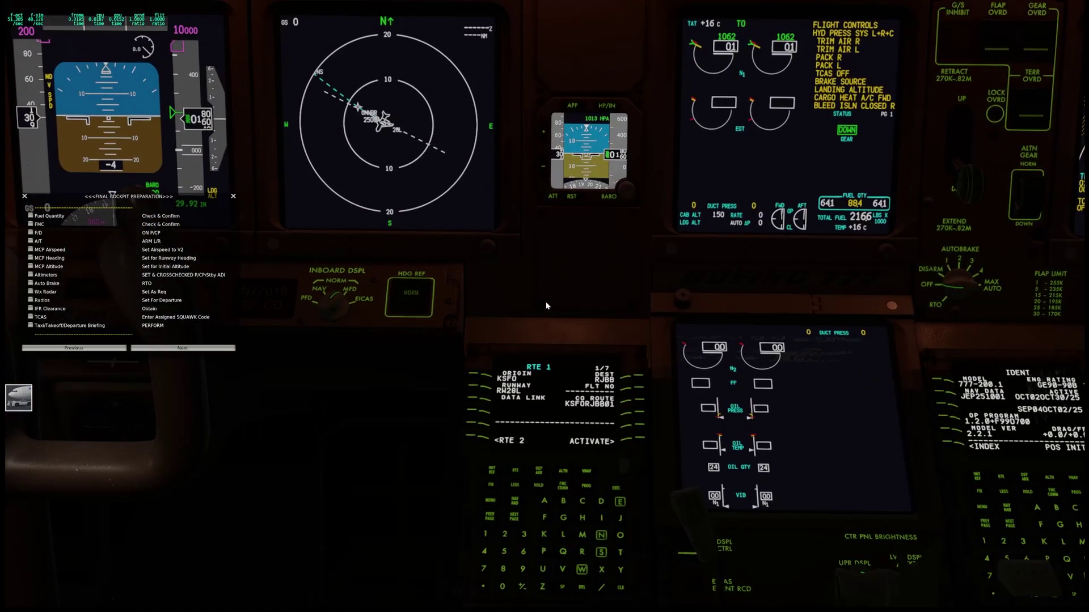
left_click(512, 489)
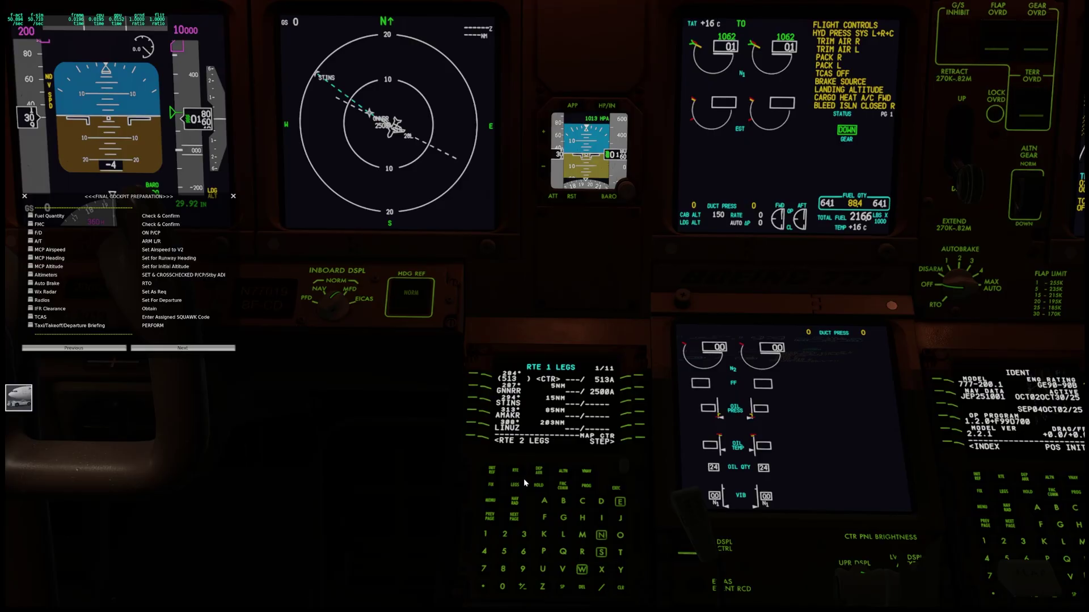
left_click(641, 441)
left_click(641, 441)
left_click(641, 442)
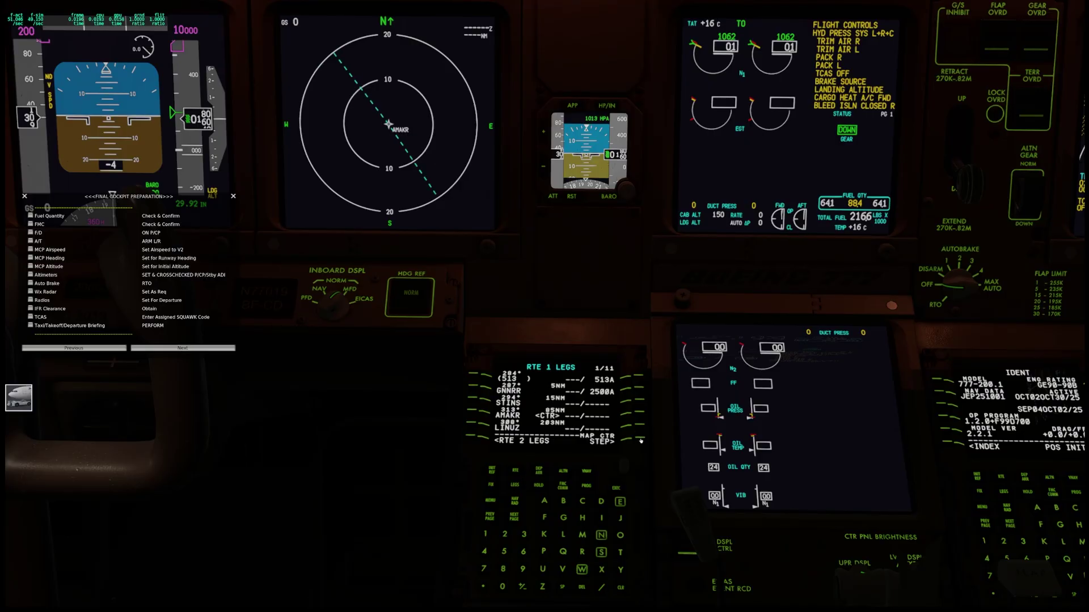
left_click(641, 442)
left_click(641, 442)
left_click(641, 441)
left_click(641, 441)
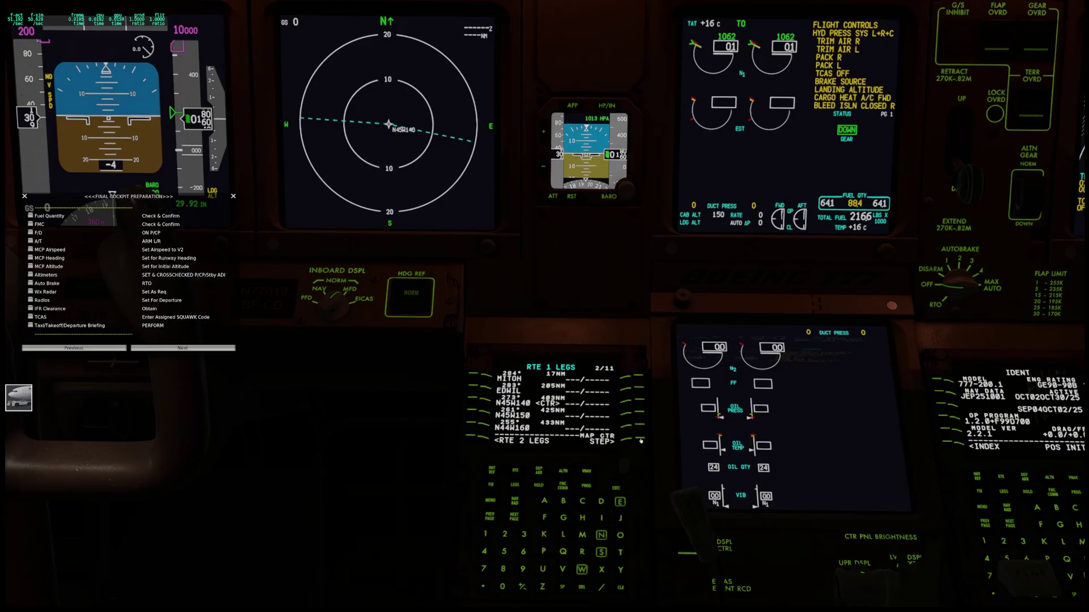
left_click(641, 441)
left_click(641, 441)
left_click_drag(567, 316, 565, 412)
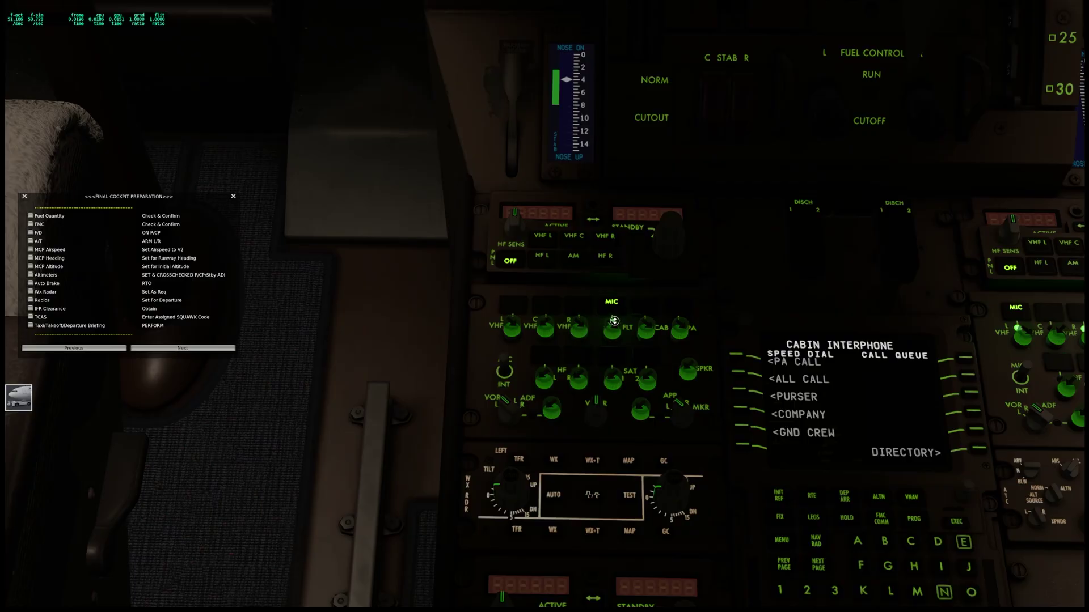
left_click_drag(590, 304, 486, 274)
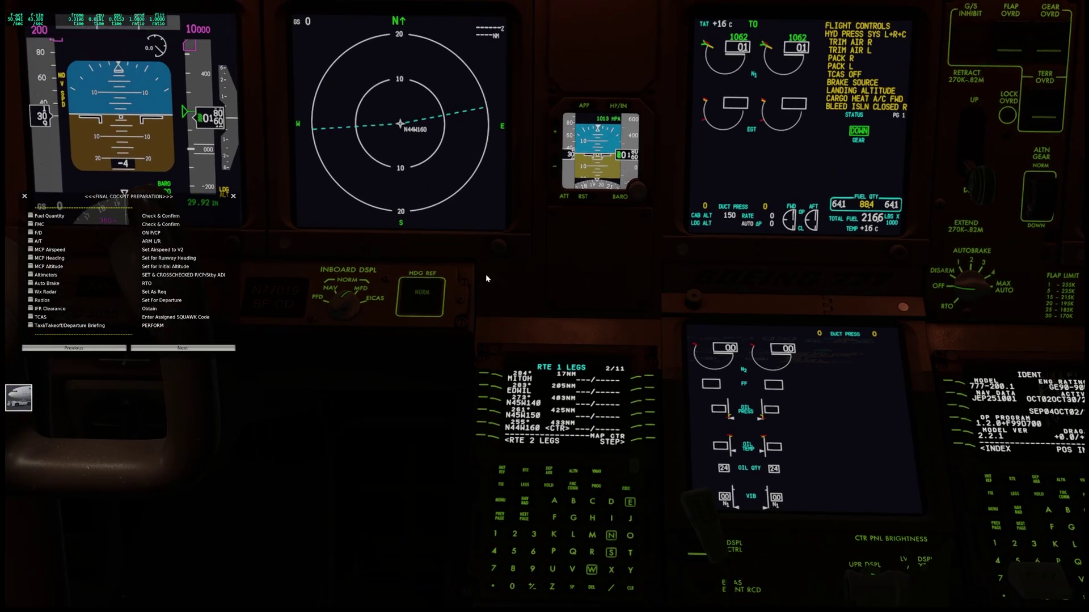
- Look through the RJBB arrivals on the CDU and compare the STAR and runway with the flight plan in Navigraph Charts
left_click(549, 471)
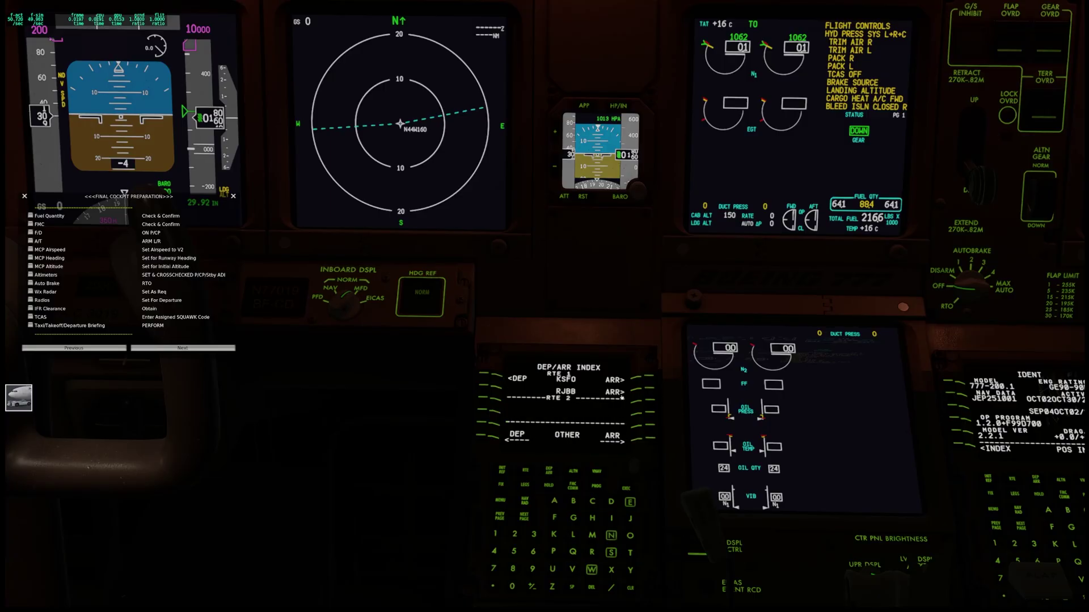
left_click(524, 518)
left_click(524, 518)
left_click(524, 518)
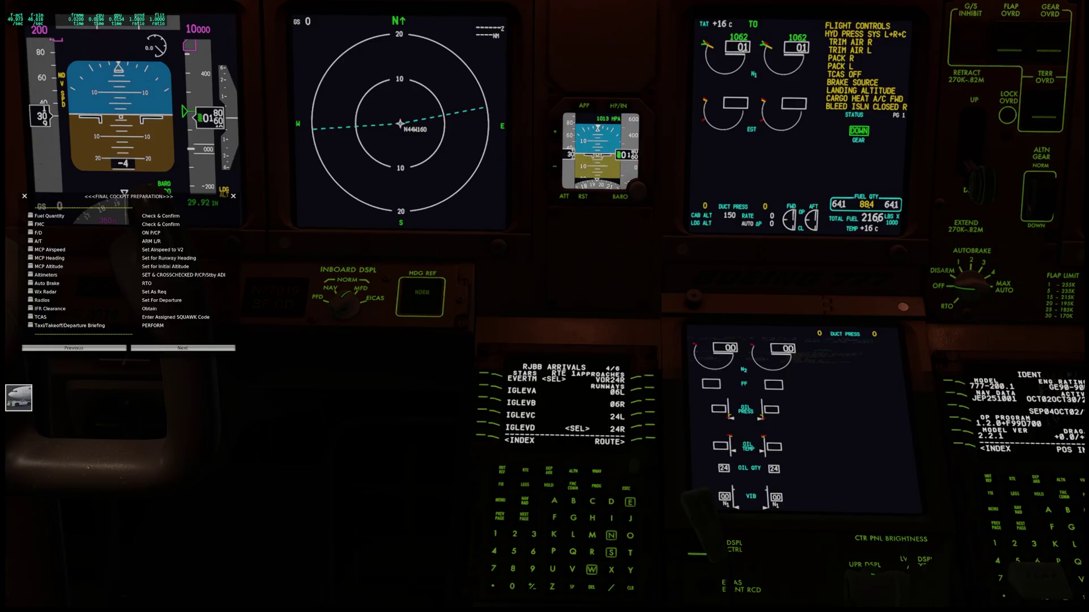
key("alt+Tab")
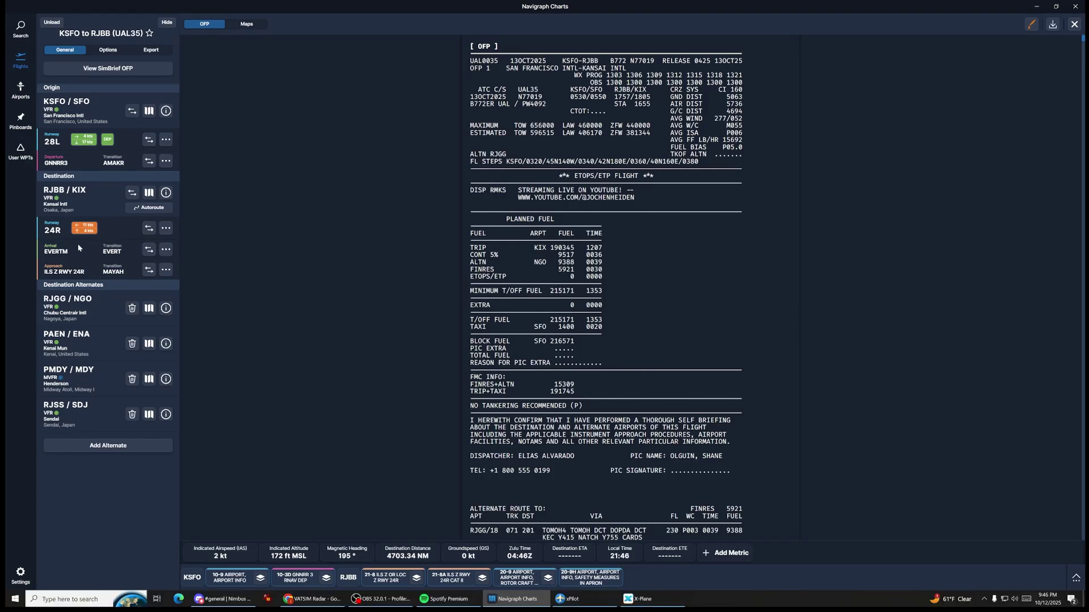
left_click(1036, 6)
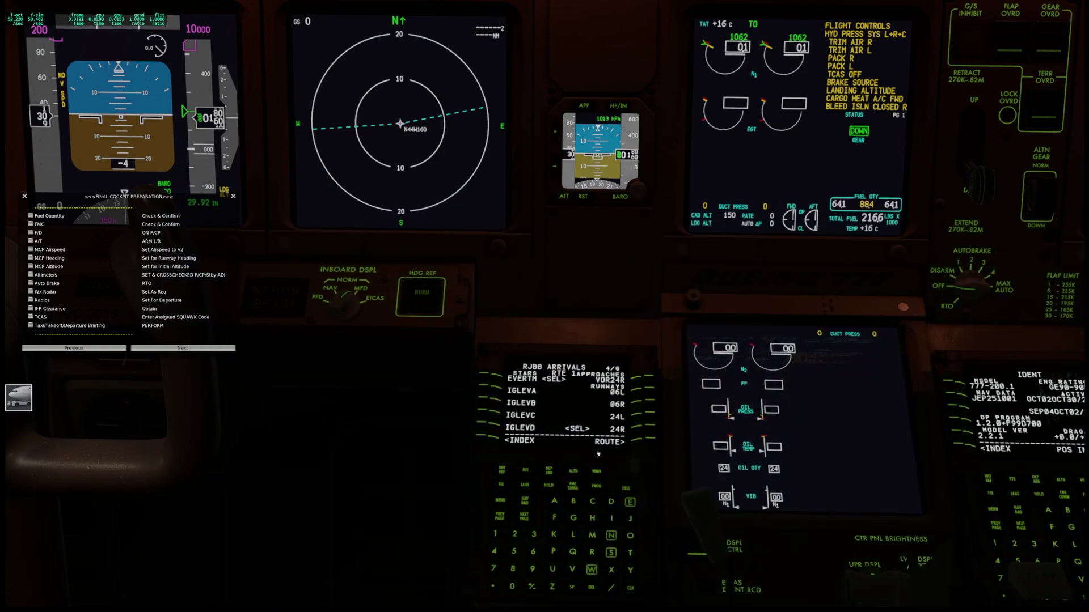
- Find the planned runway 24R approach in the RJBB arrivals, check it against Navigraph Charts, and select ILS24RZ
left_click(525, 486)
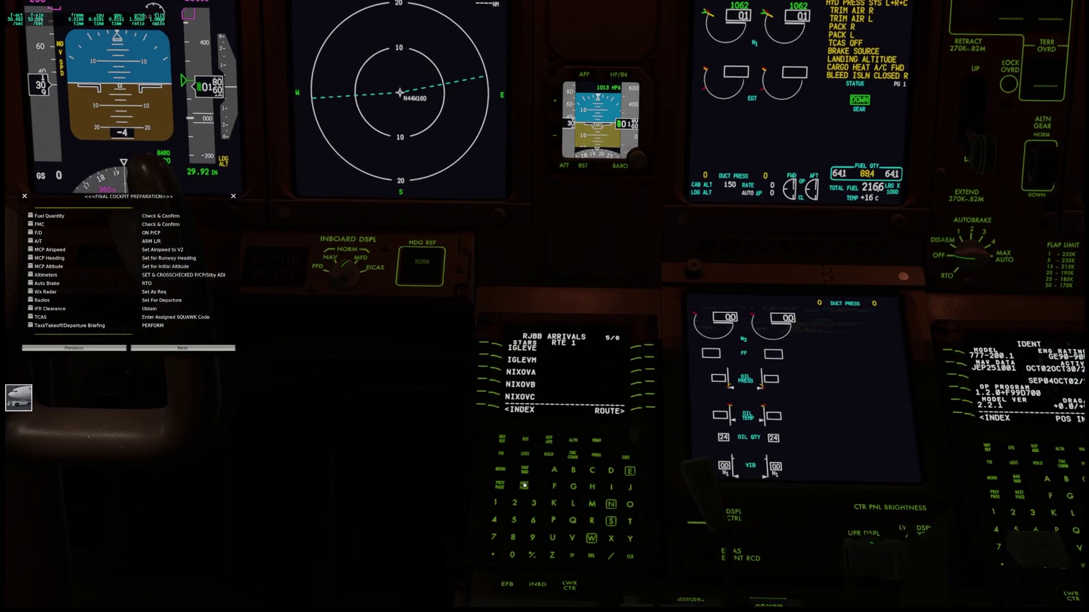
left_click(498, 487)
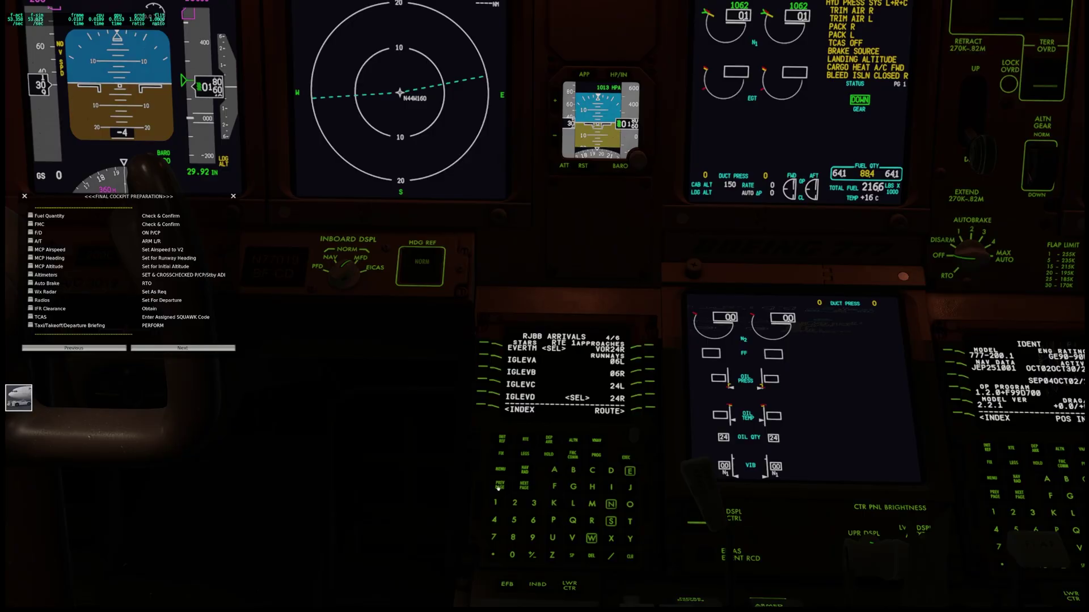
left_click(500, 487)
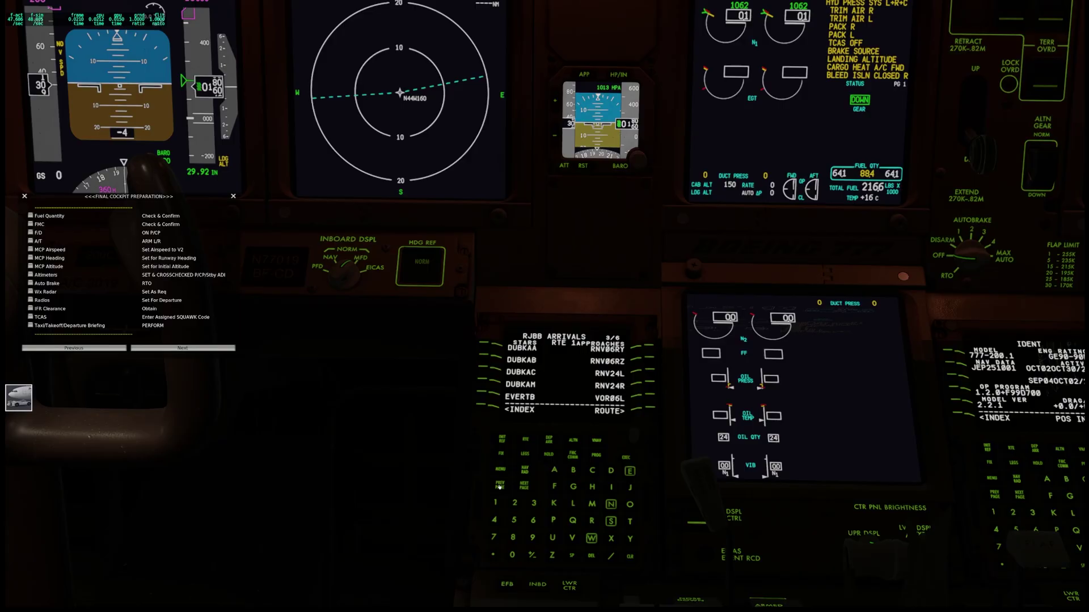
left_click(500, 486)
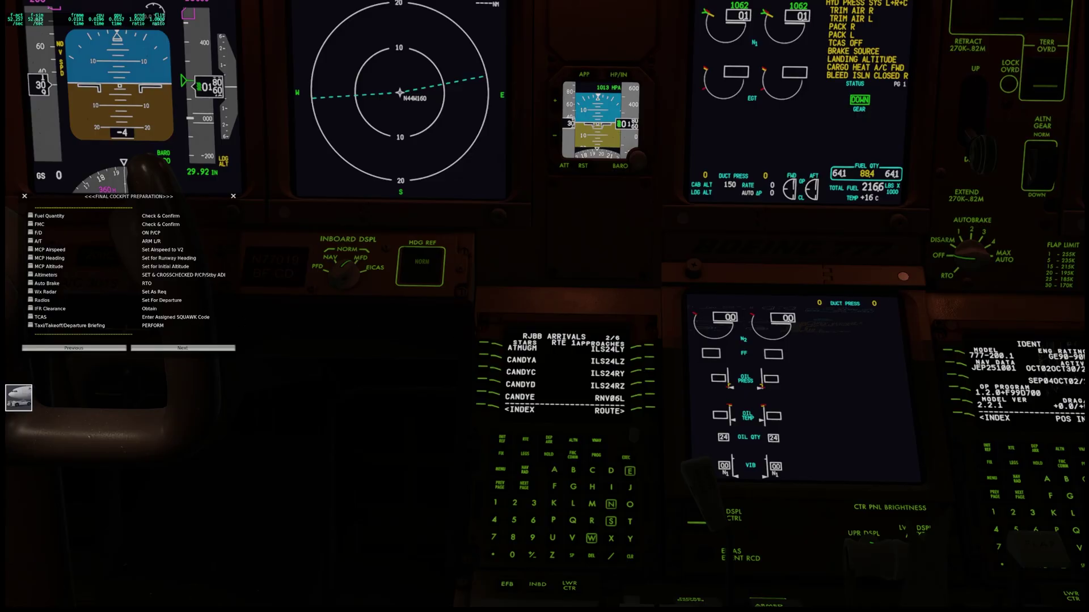
key("alt+Tab")
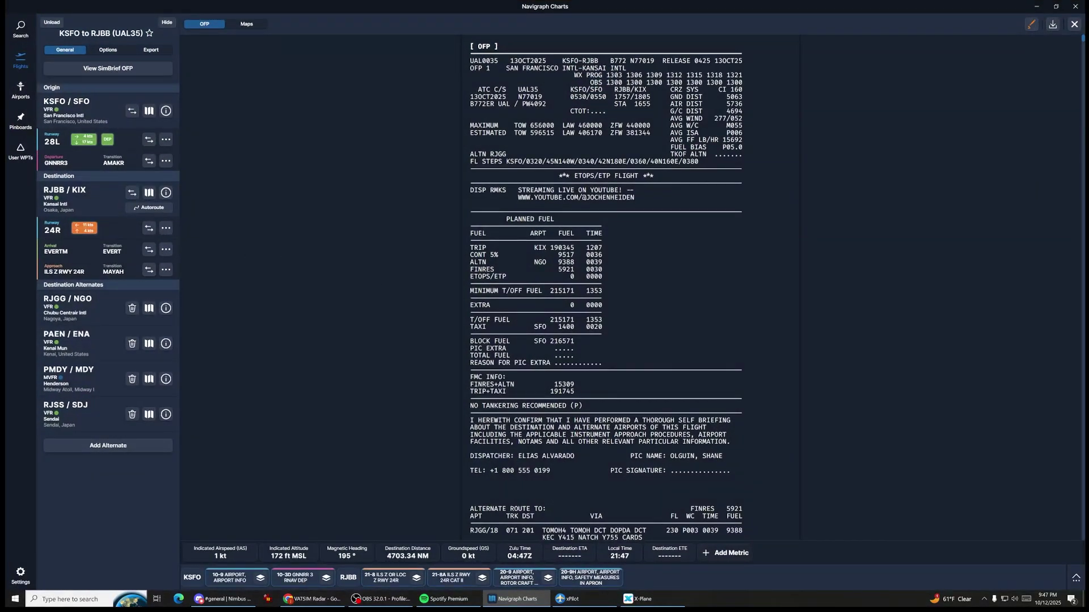
left_click(1036, 6)
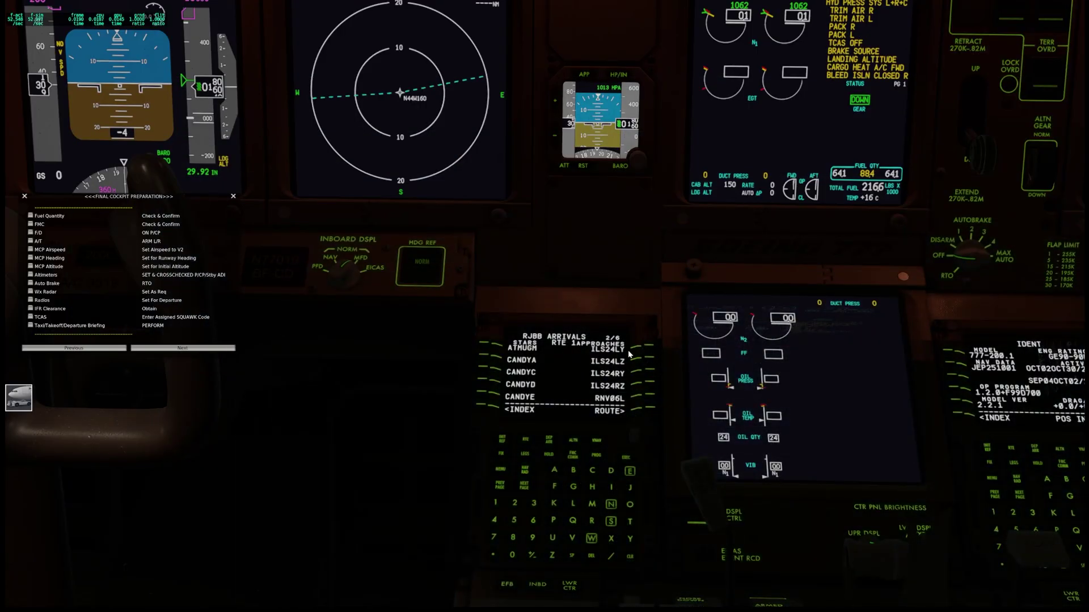
left_click(652, 385)
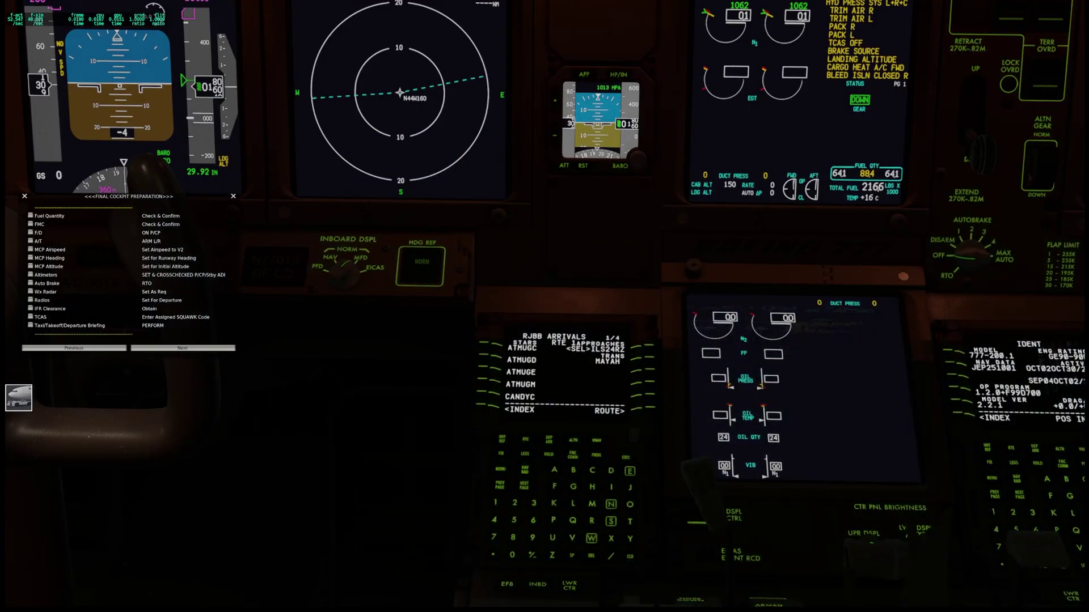
- Check the approach transition in Navigraph Charts, select MAYAH for ILS24RZ, and display the RTE 1 legs
key("alt+Tab")
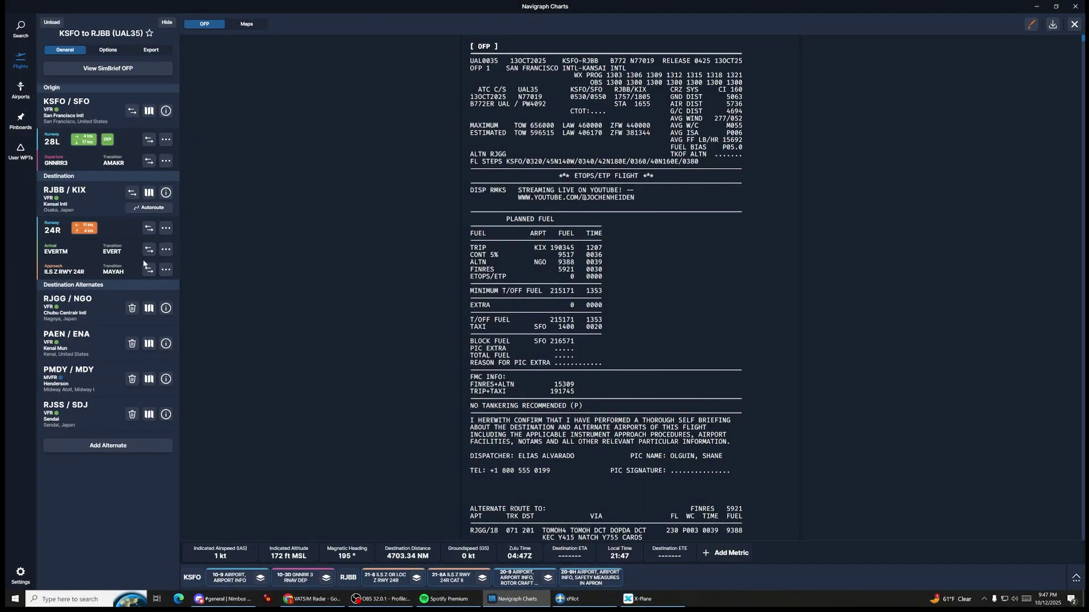
left_click(1036, 6)
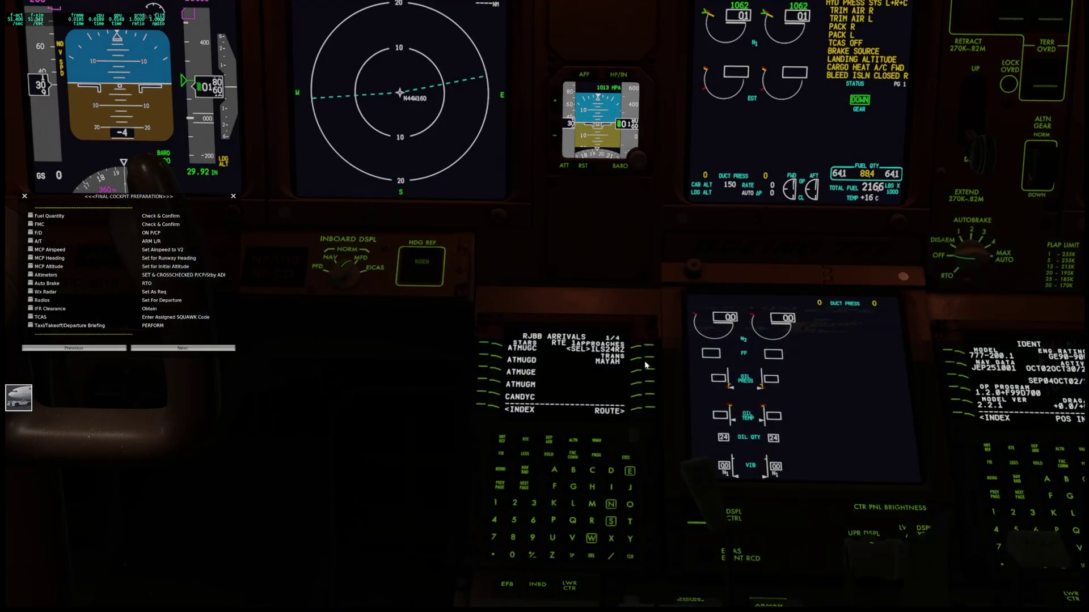
left_click(648, 362)
left_click(524, 453)
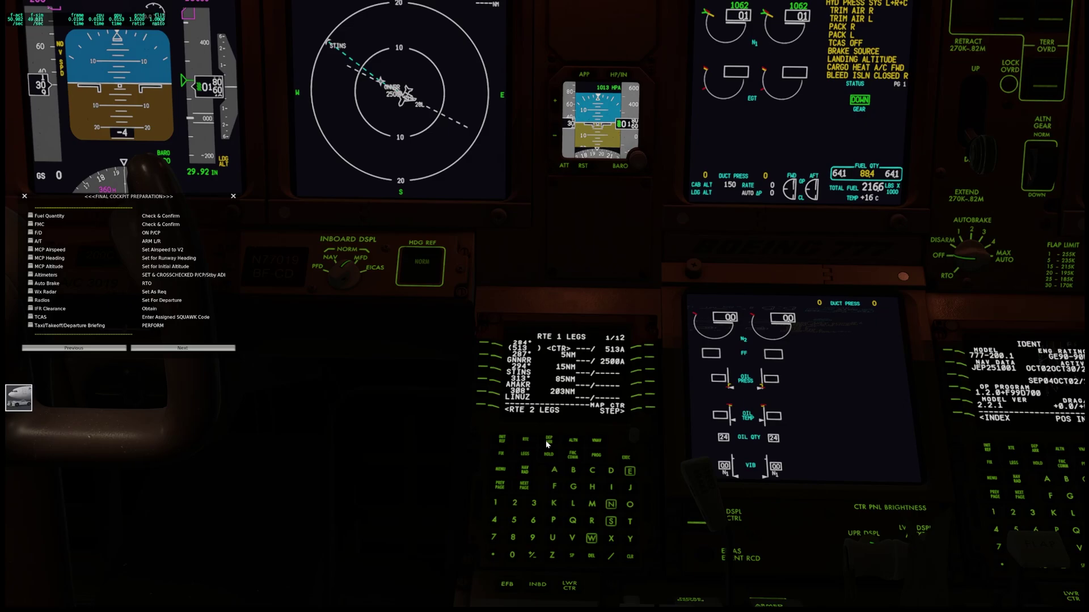
- Step the map centre through the RTE 1 legs from the departure to MAYAH, checking the full route, arrival and approach on the navigation display
left_click(650, 414)
left_click(651, 414)
left_click(651, 413)
left_click(650, 414)
left_click(651, 414)
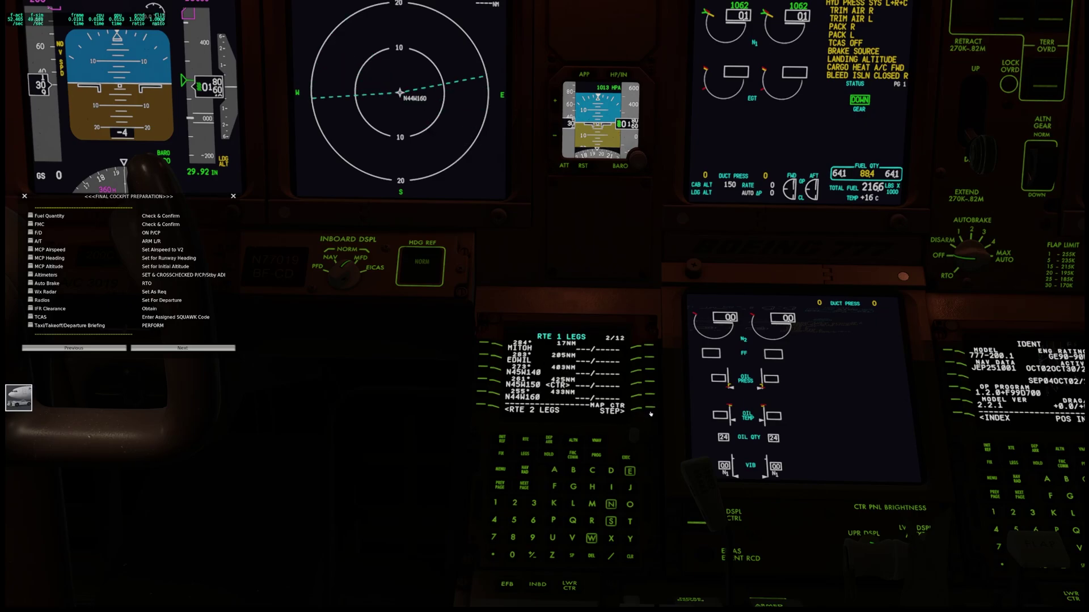
left_click(651, 414)
left_click(651, 414)
left_click(651, 414)
left_click(651, 414)
left_click(650, 414)
left_click(650, 414)
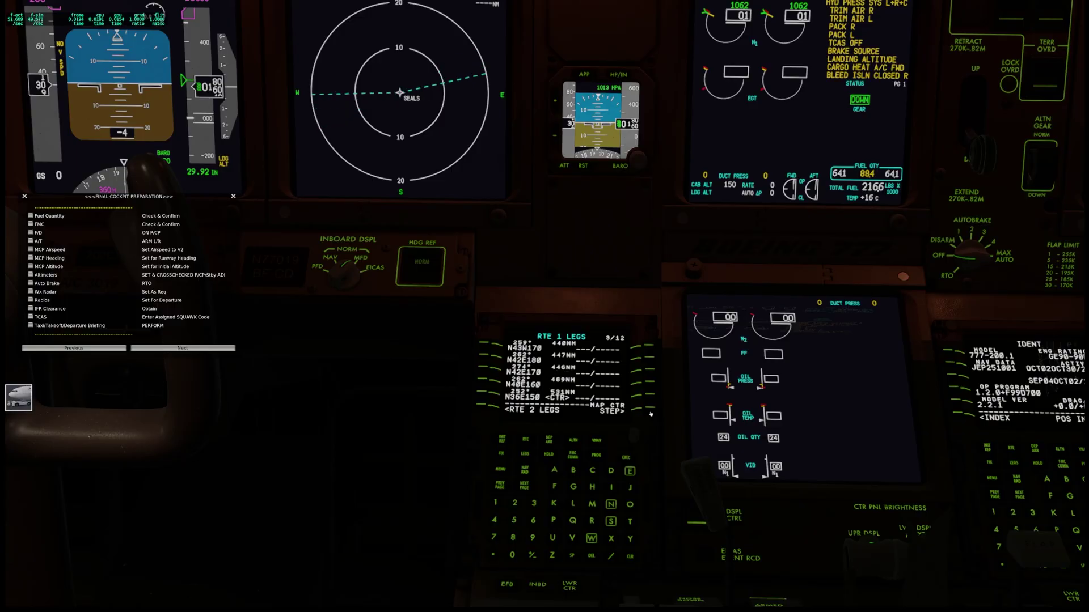
left_click(651, 414)
left_click(650, 414)
left_click(650, 414)
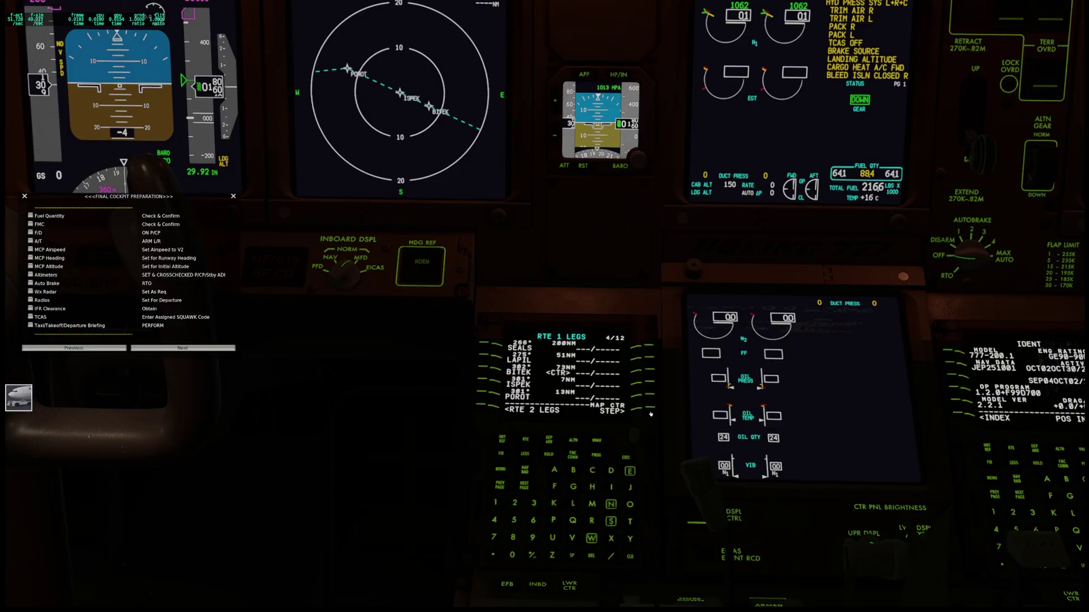
left_click(650, 414)
left_click(650, 414)
left_click(651, 414)
left_click(651, 414)
left_click(650, 414)
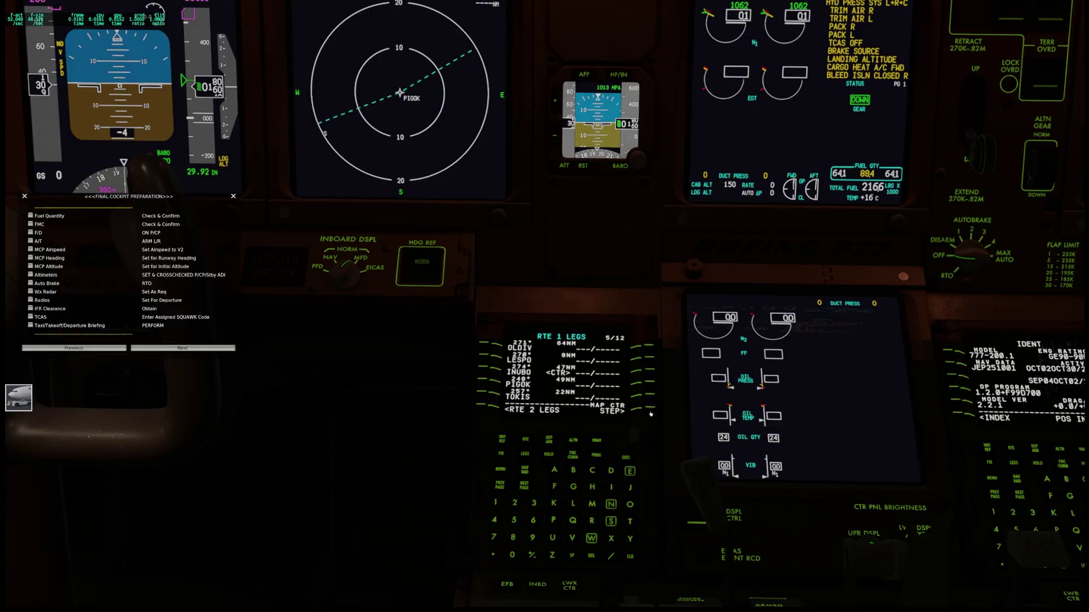
left_click(651, 414)
left_click(650, 414)
left_click(650, 414)
left_click(651, 414)
left_click(650, 414)
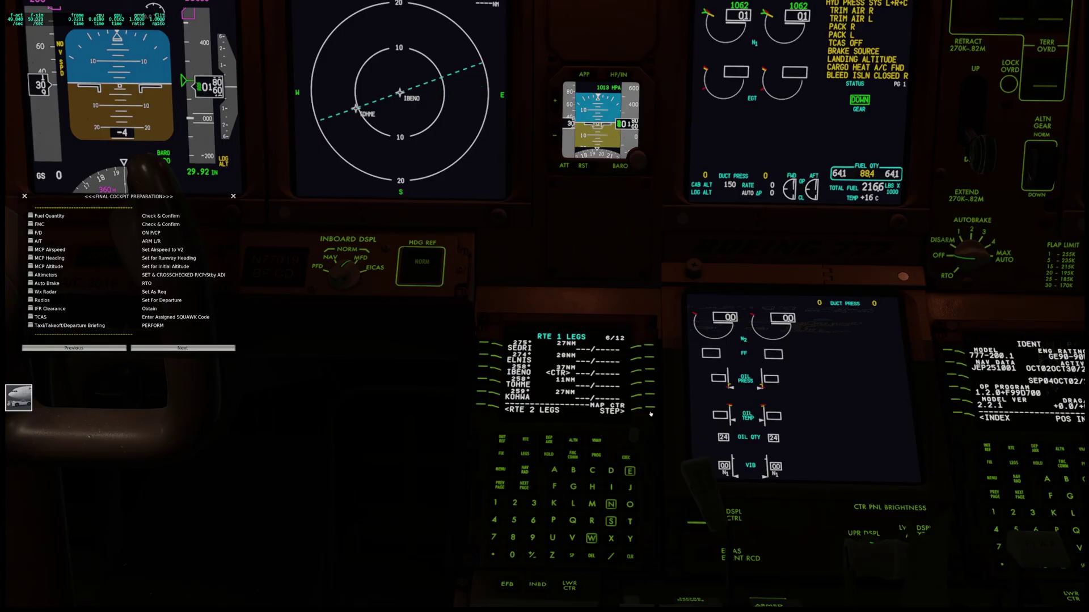
left_click(650, 414)
left_click(650, 414)
left_click(651, 414)
left_click(651, 414)
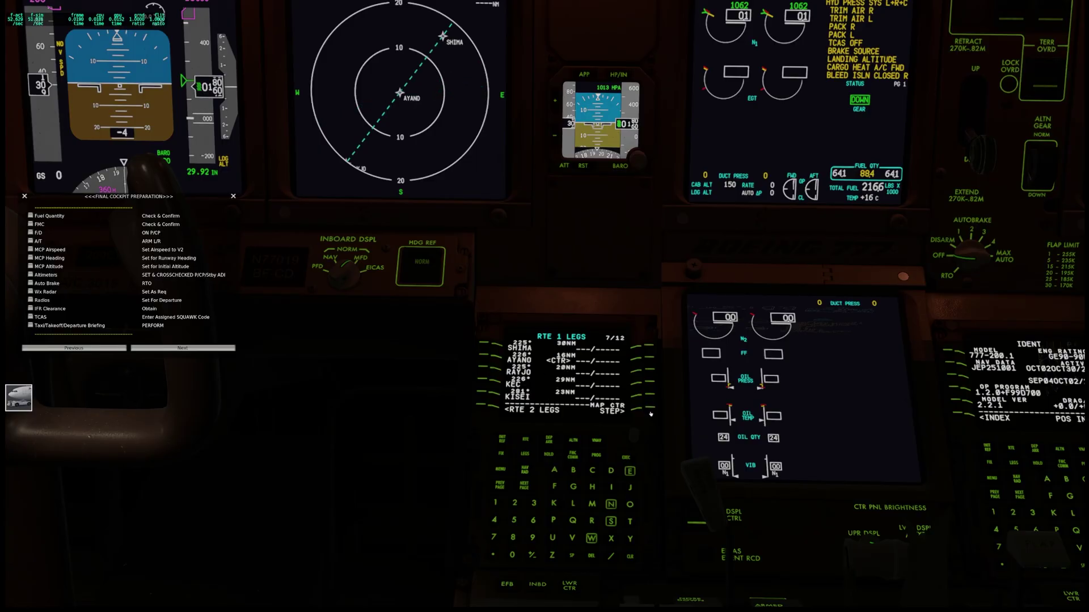
left_click(650, 414)
left_click(650, 414)
left_click(651, 414)
left_click(650, 414)
left_click(651, 414)
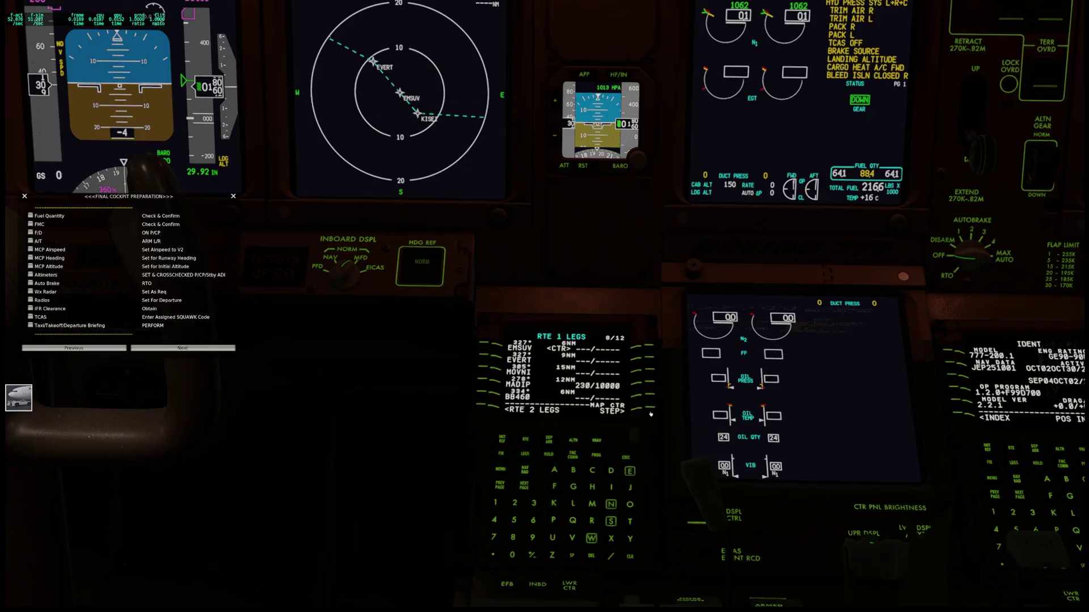
left_click(651, 414)
left_click(650, 414)
left_click(650, 414)
left_click(651, 414)
left_click(651, 414)
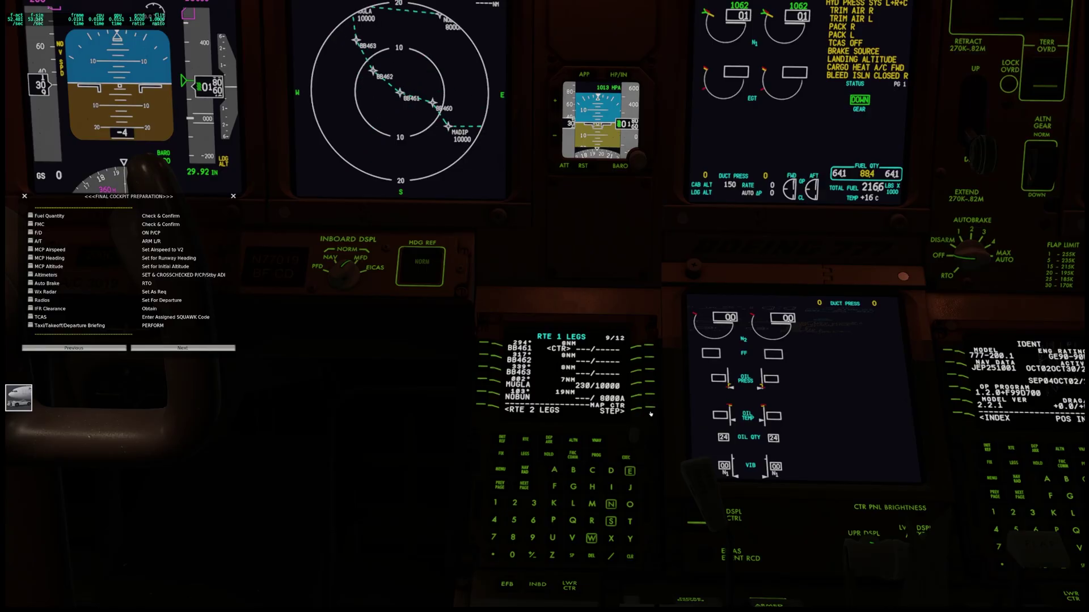
left_click(651, 414)
left_click(651, 414)
left_click(651, 414)
left_click(651, 414)
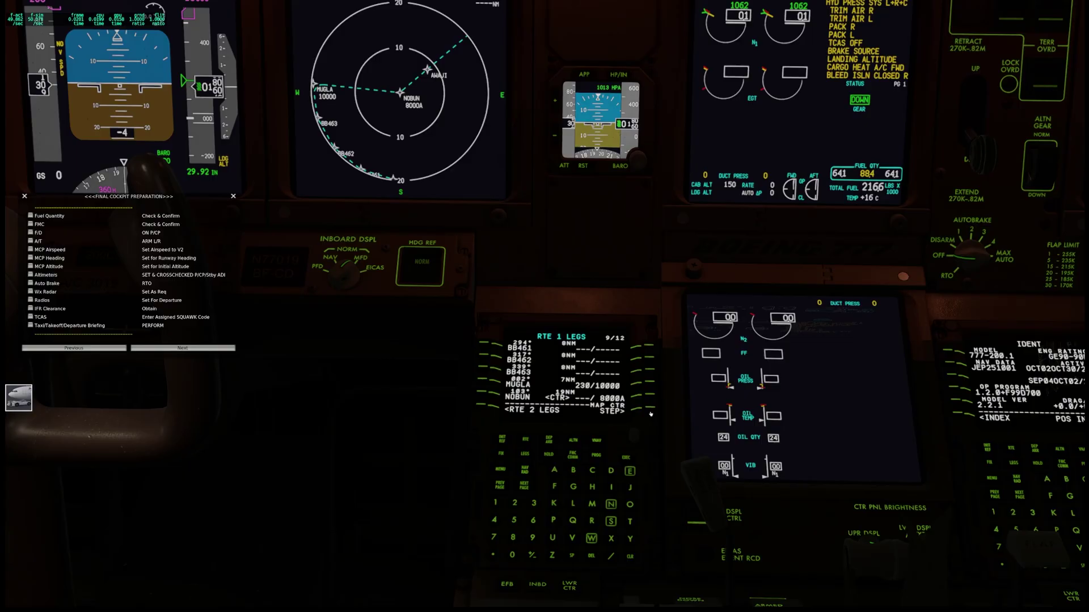
left_click(651, 414)
left_click(651, 414)
left_click(650, 414)
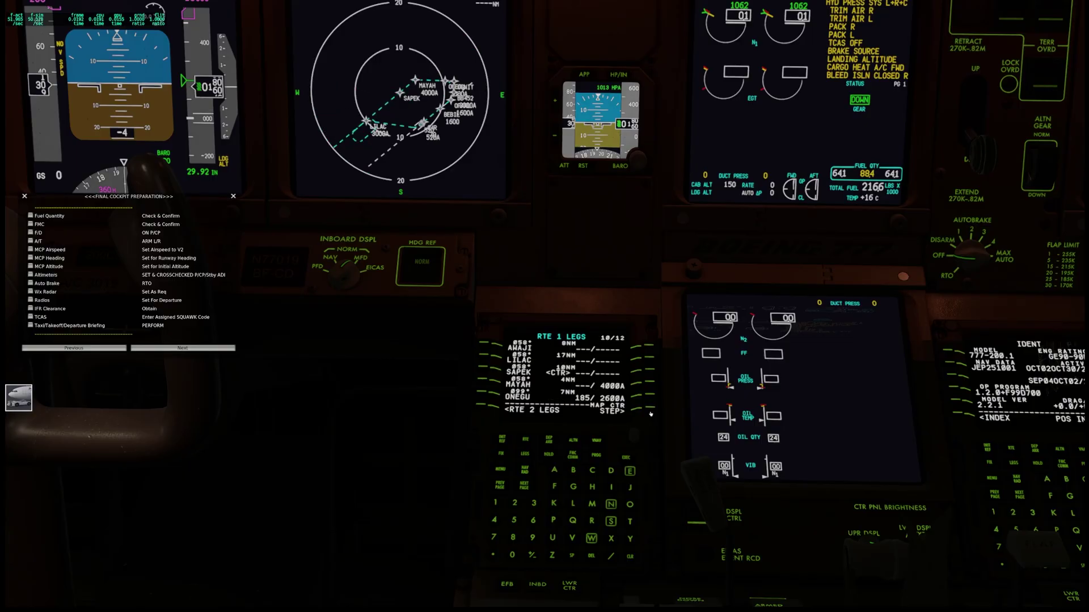
left_click(651, 414)
- Activate and execute RTE 1 from KSFO to RJBB on the CDU, and open the PERF INIT page
left_click(526, 439)
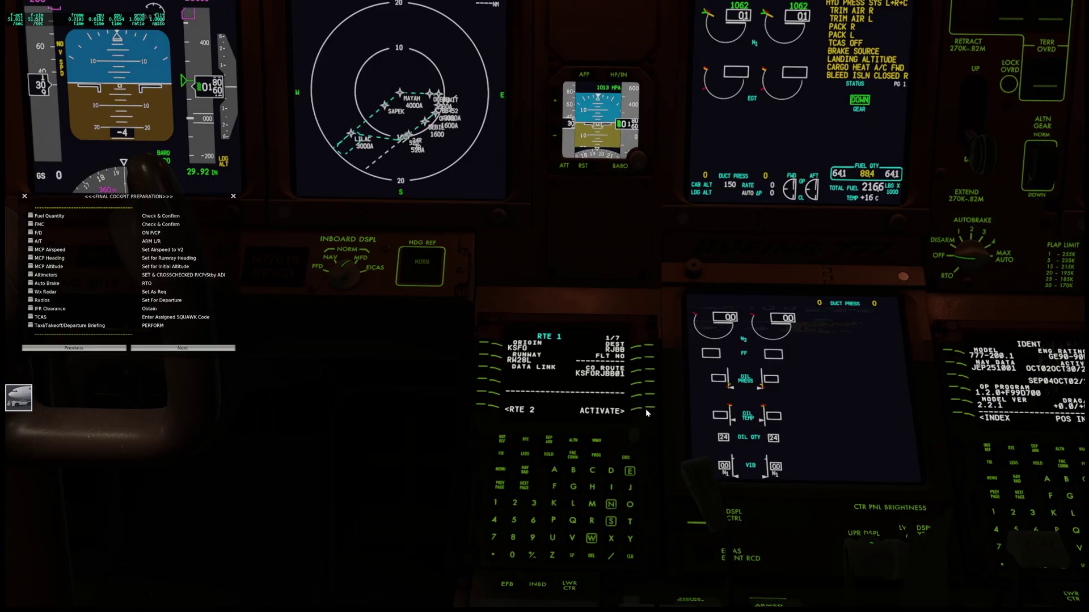
left_click(646, 412)
left_click(628, 457)
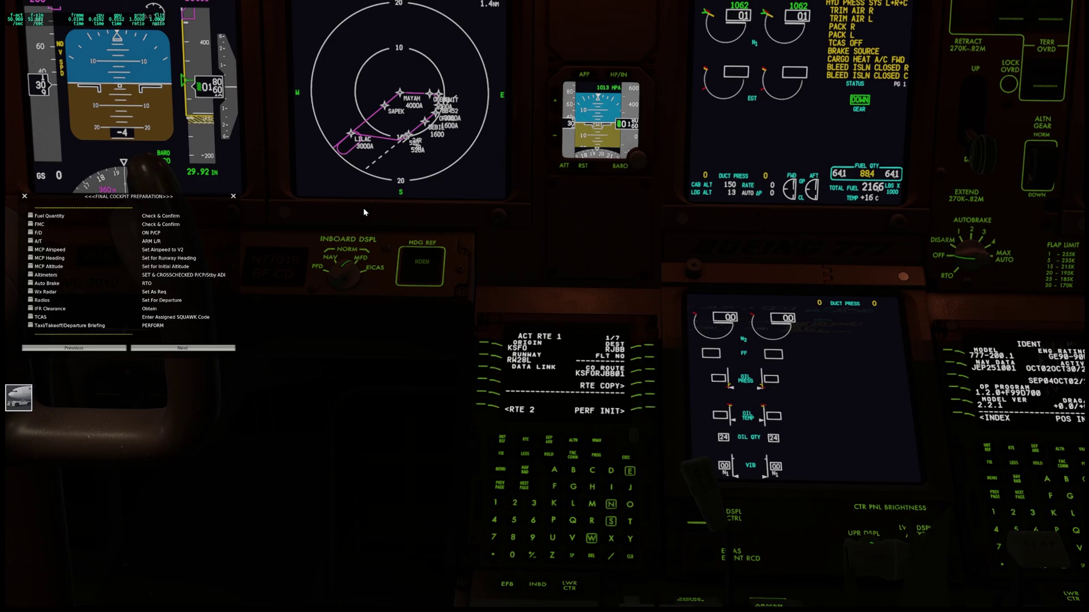
left_click(650, 409)
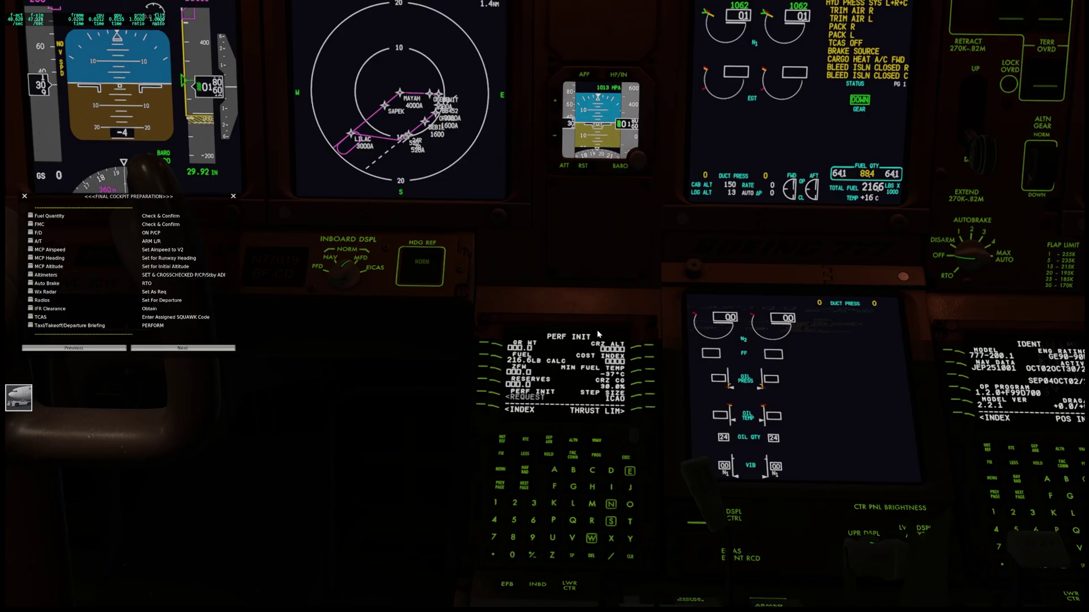
scroll(602, 283, "up", 5)
mouse_move(603, 283)
left_mouse_down()
mouse_move(612, 335)
mouse_move(606, 288)
mouse_move(674, 284)
mouse_move(615, 291)
left_mouse_up()
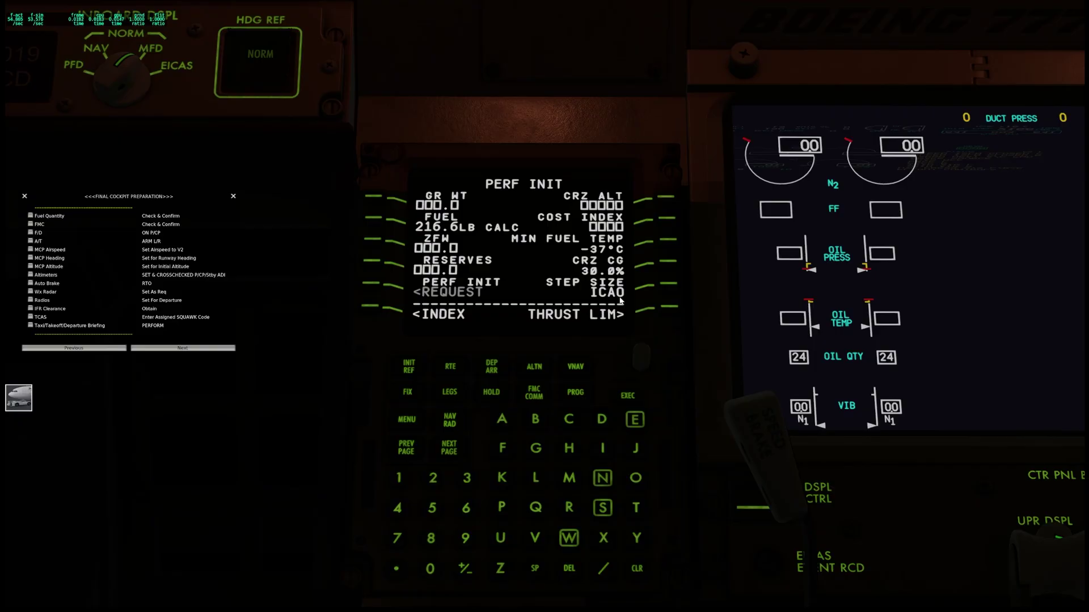
scroll(621, 301, "down", 5)
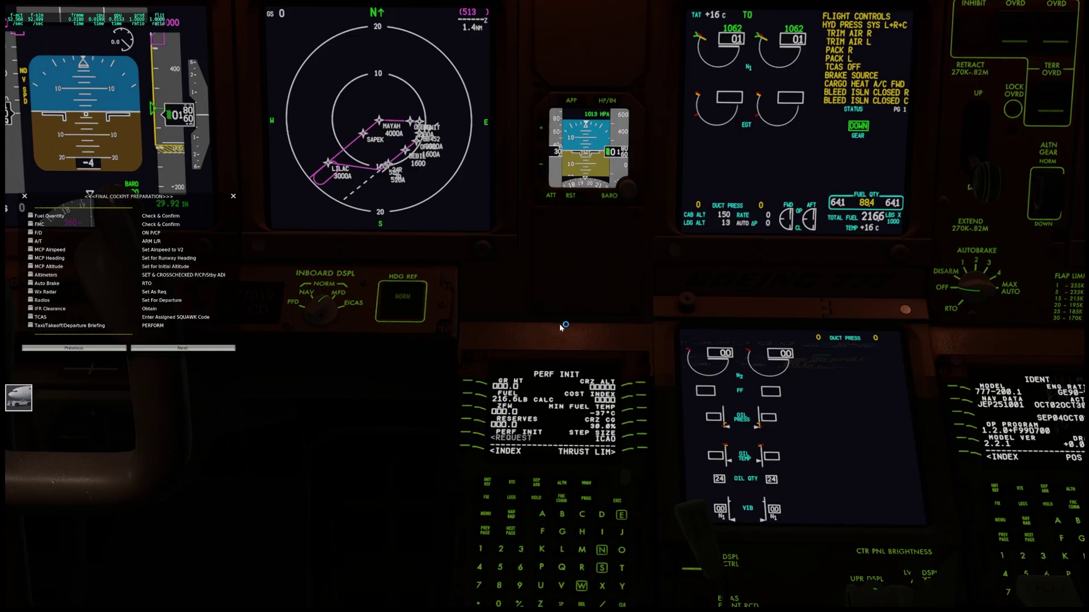
left_click_drag(559, 324, 563, 344)
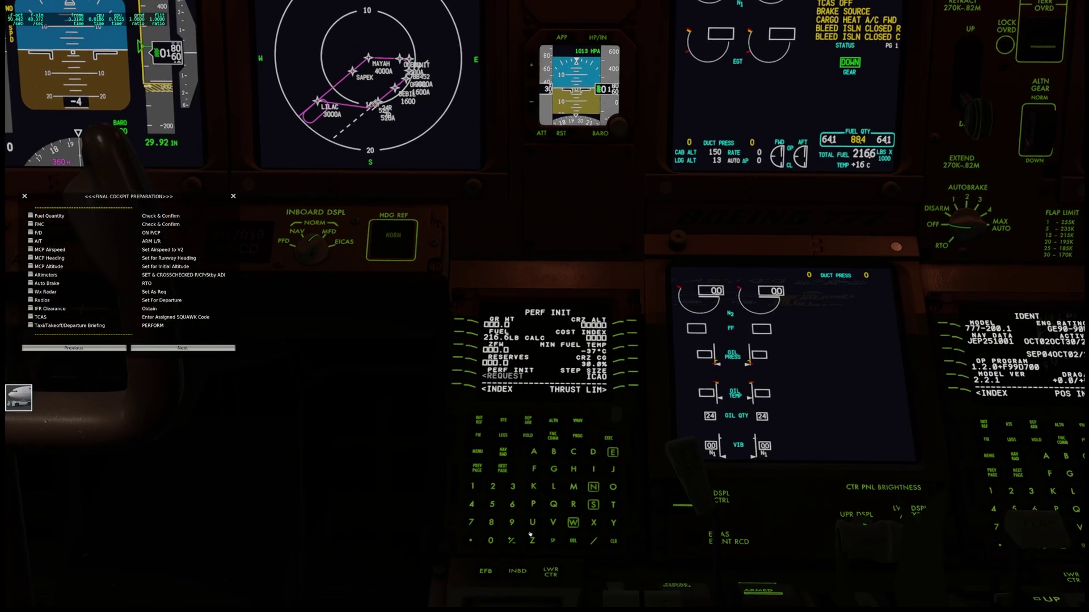
left_click(574, 505)
left_click(553, 522)
left_click(592, 504)
mouse_move(553, 242)
left_mouse_down()
mouse_move(566, 243)
mouse_move(545, 240)
left_mouse_up()
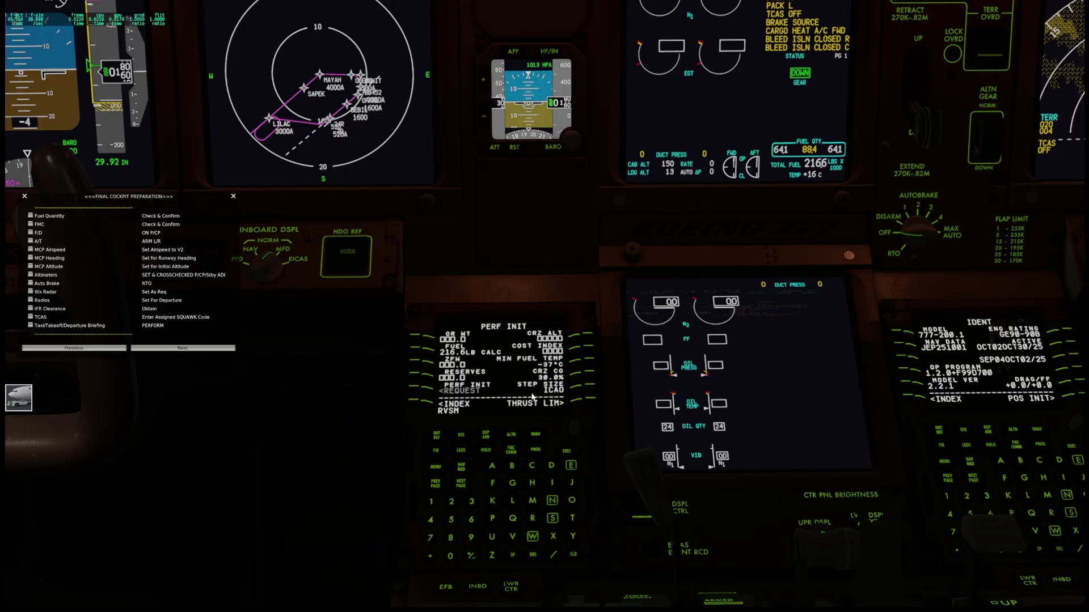
left_click(574, 555)
left_click(575, 556)
left_click(574, 556)
left_click(574, 555)
- Review the FL STEPS line of the OFP in Navigraph Charts for the planned step climbs along the route
key("alt+Tab")
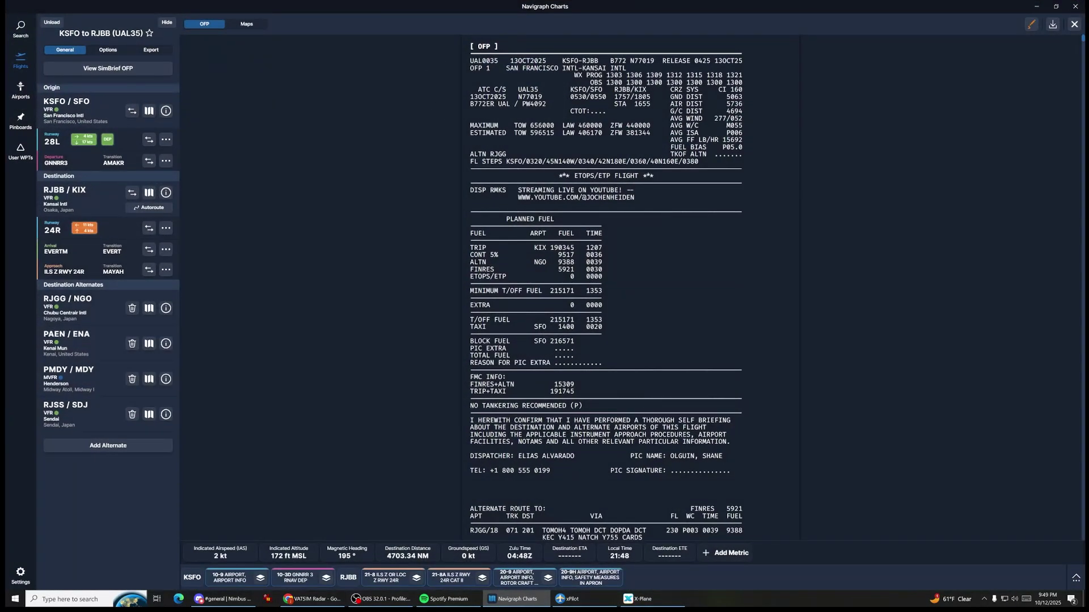
left_click_drag(702, 164, 522, 161)
left_click(523, 162)
left_click_drag(510, 162, 595, 162)
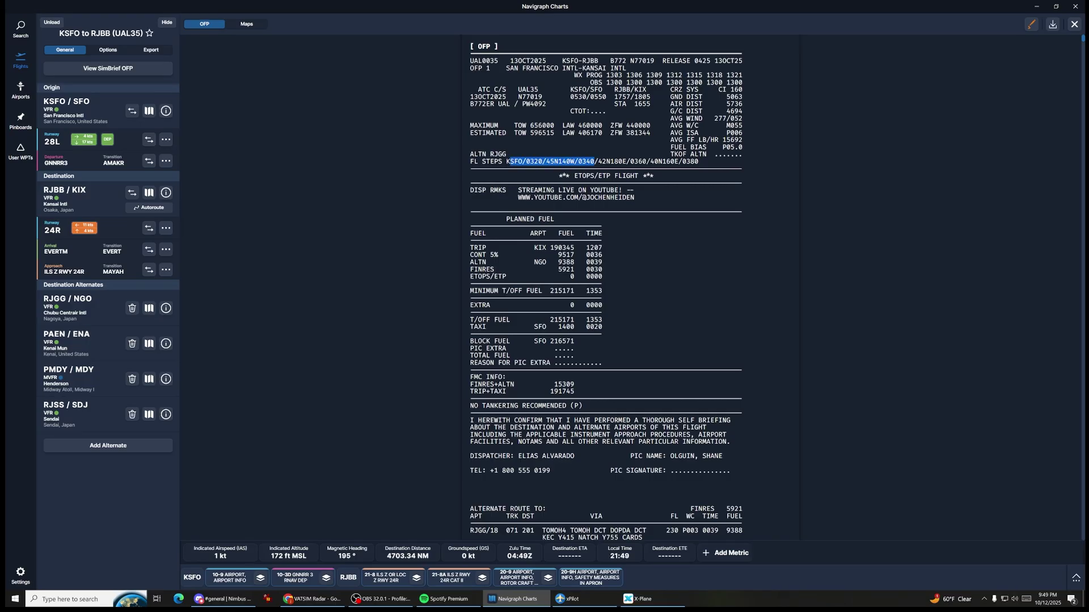
left_click(595, 163)
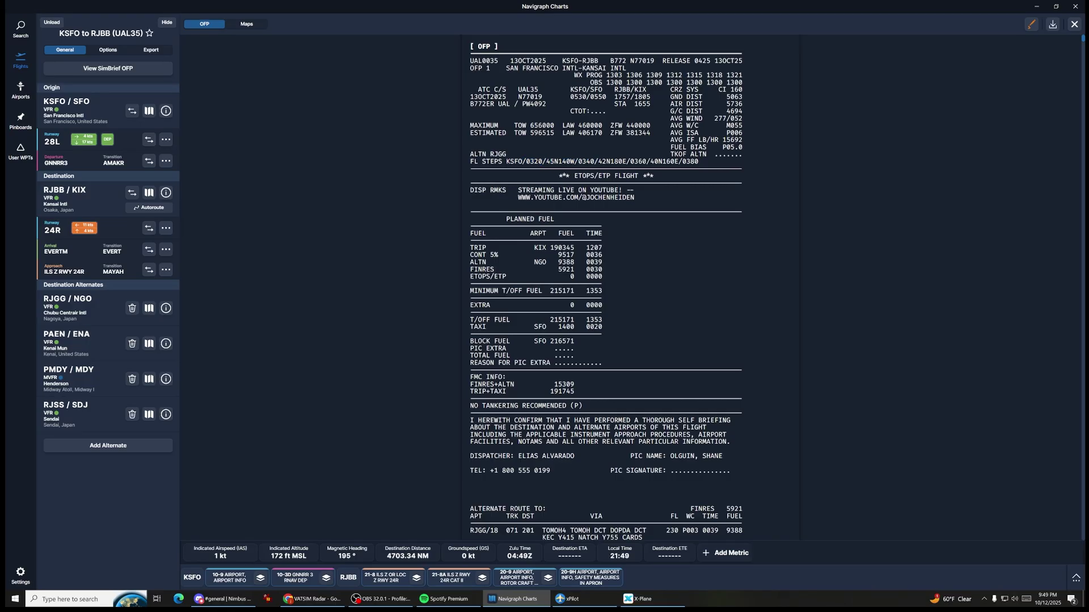
left_click_drag(546, 162, 578, 162)
left_click(578, 162)
left_click_drag(698, 162, 695, 162)
left_click(698, 162)
left_click_drag(506, 162, 703, 165)
left_click(703, 165)
left_click_drag(506, 161, 703, 162)
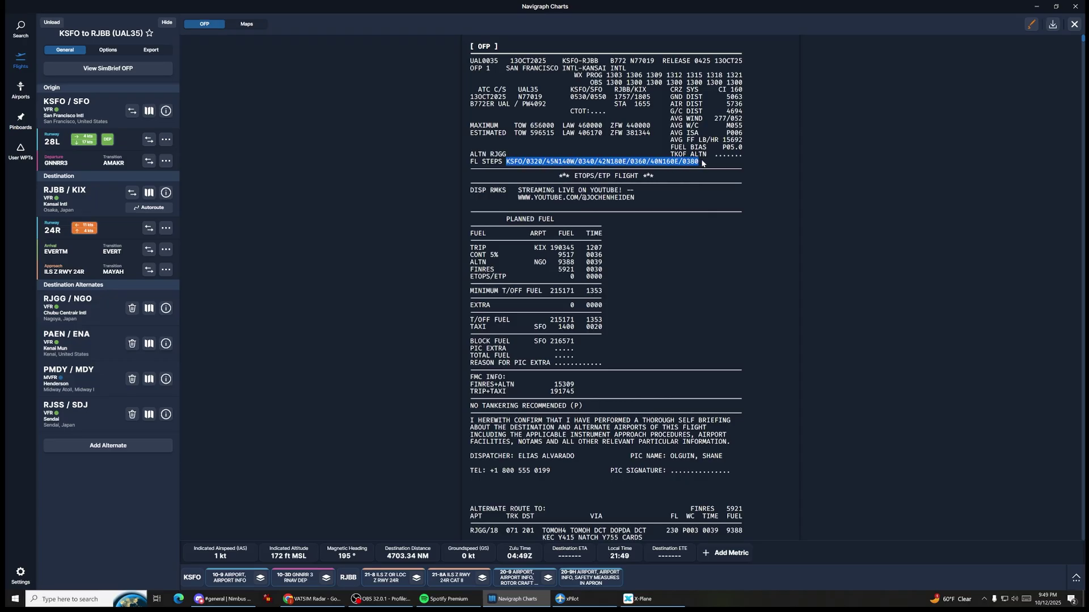
- Return to the X-Plane cockpit and set the step size to 0 on the PERF INIT page
left_click(1036, 6)
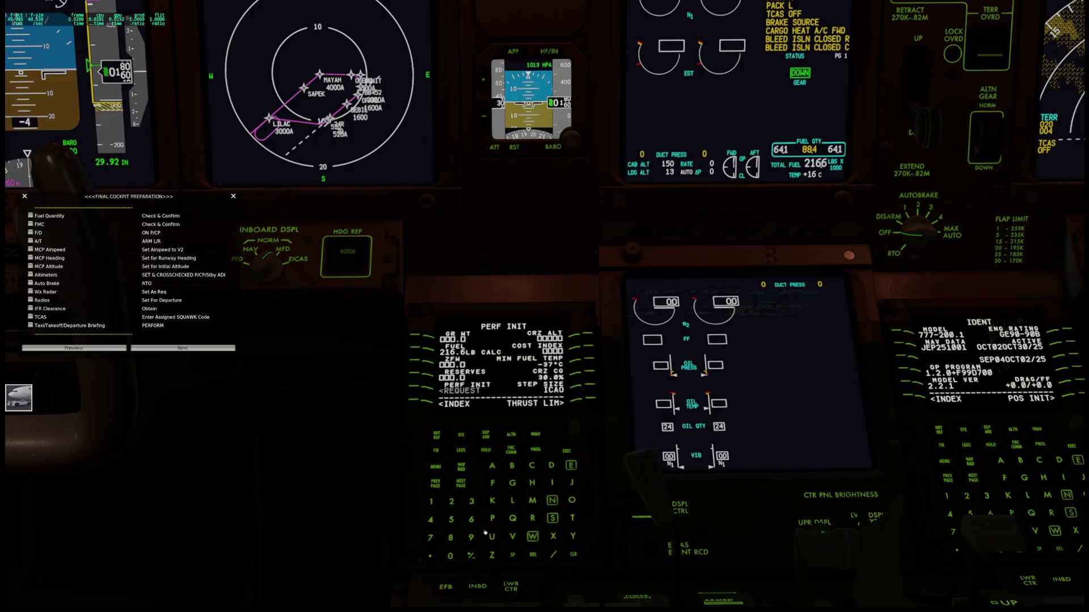
left_click(451, 557)
left_click(593, 386)
- Check the zero fuel weight in the EFB's airplane weight summary and return to the CDU view
key("KP_1")
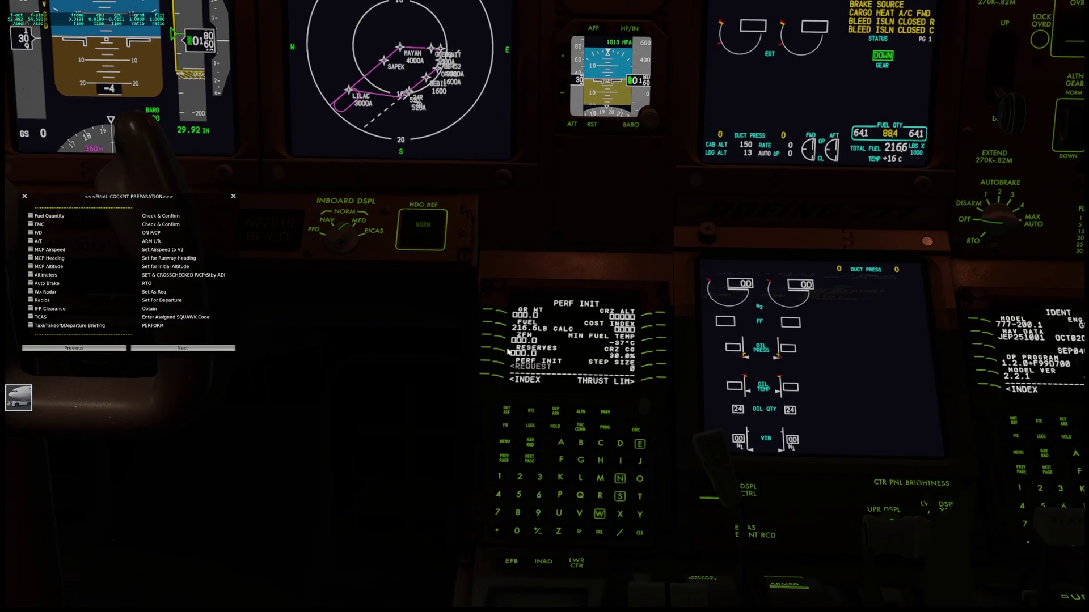
key("KP_4")
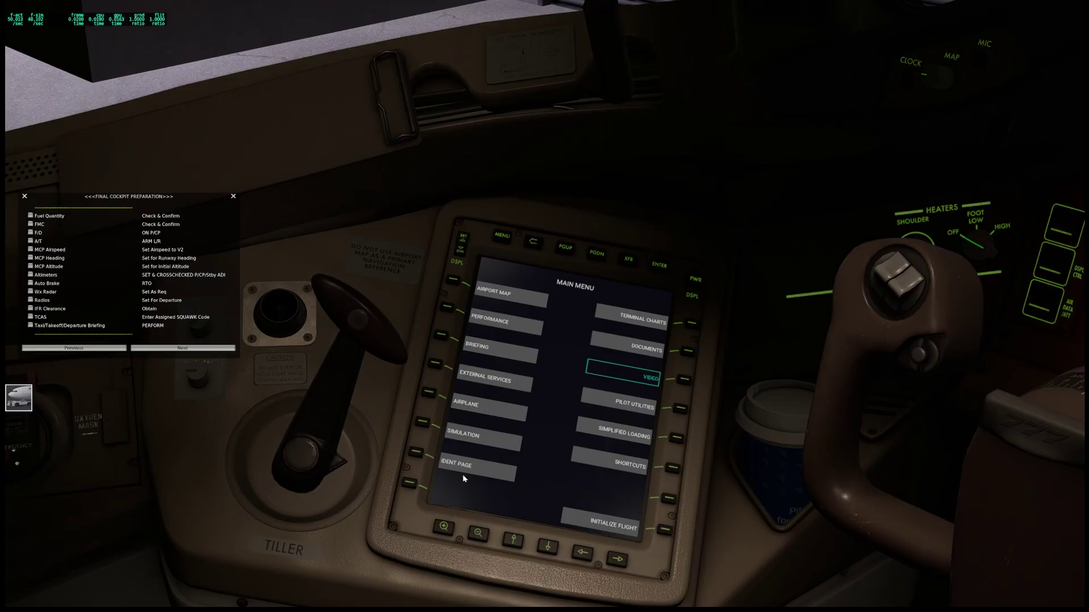
left_click(430, 392)
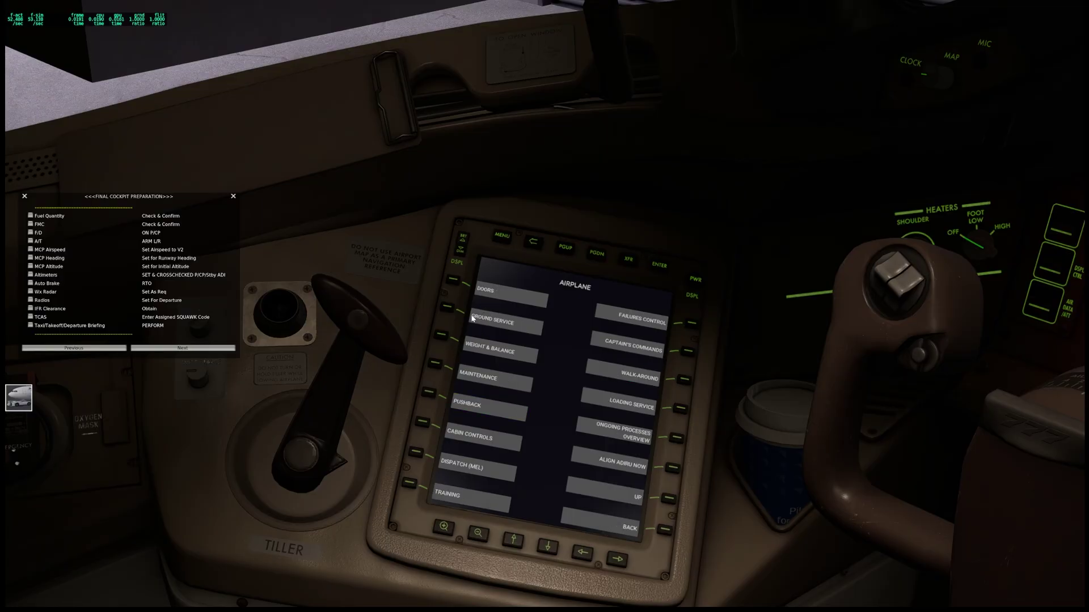
left_click(442, 336)
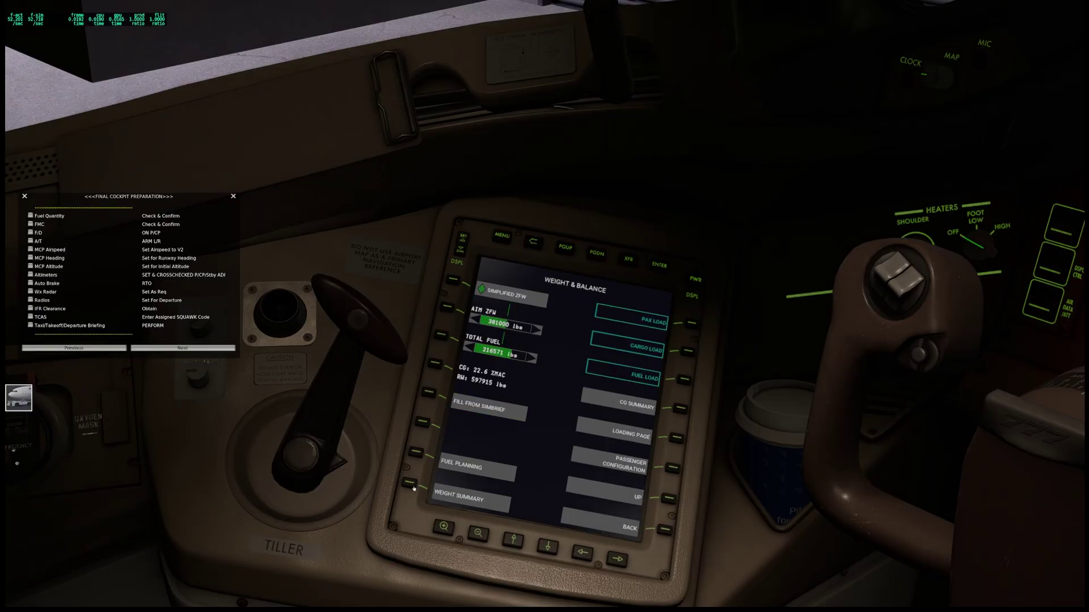
left_click(410, 482)
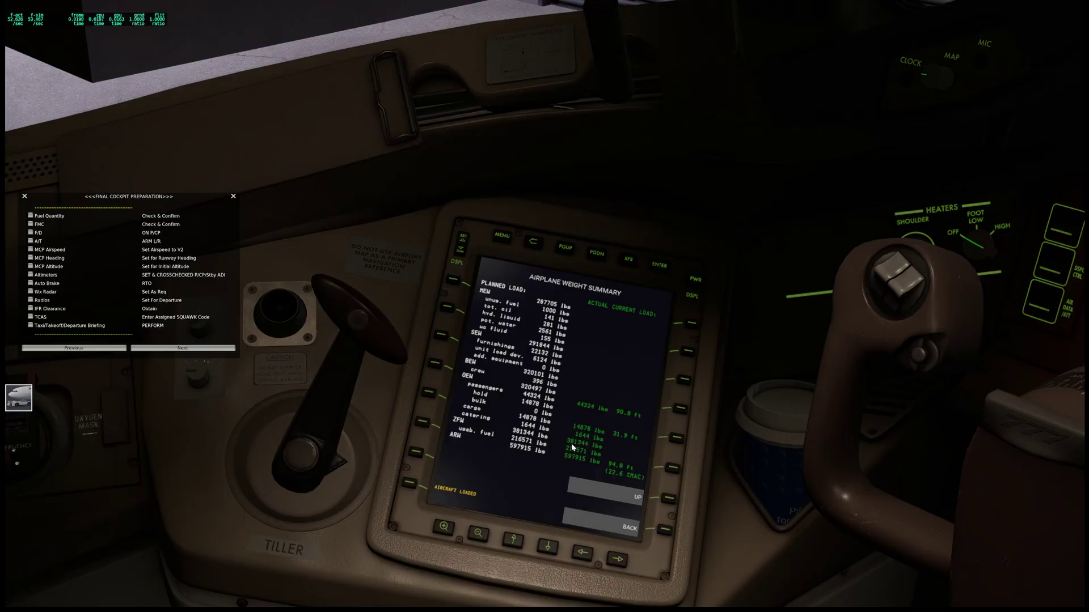
left_click_drag(576, 447, 755, 349)
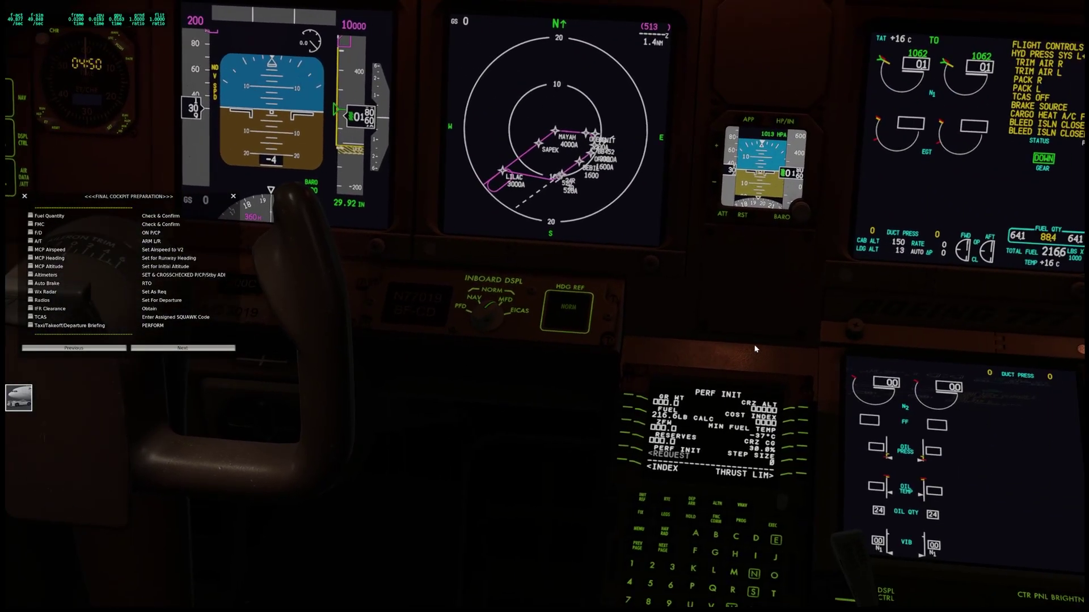
- Enter 381.3 as the ZFW on the PERF INIT page
left_click_drag(693, 374, 711, 379)
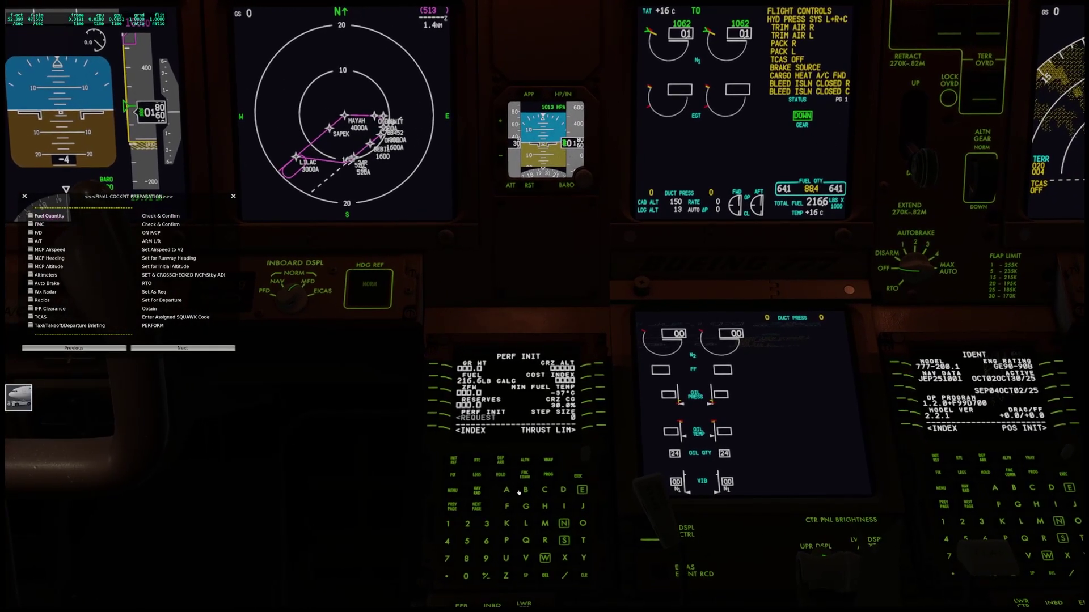
left_click(485, 524)
left_click(466, 559)
left_click(448, 523)
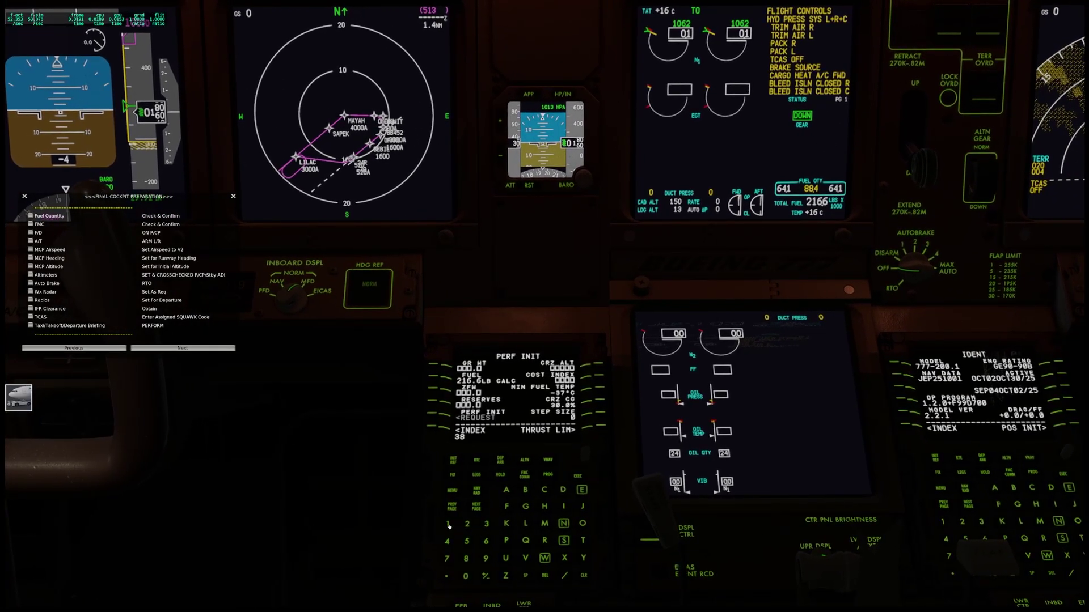
left_click(436, 404)
left_click(593, 575)
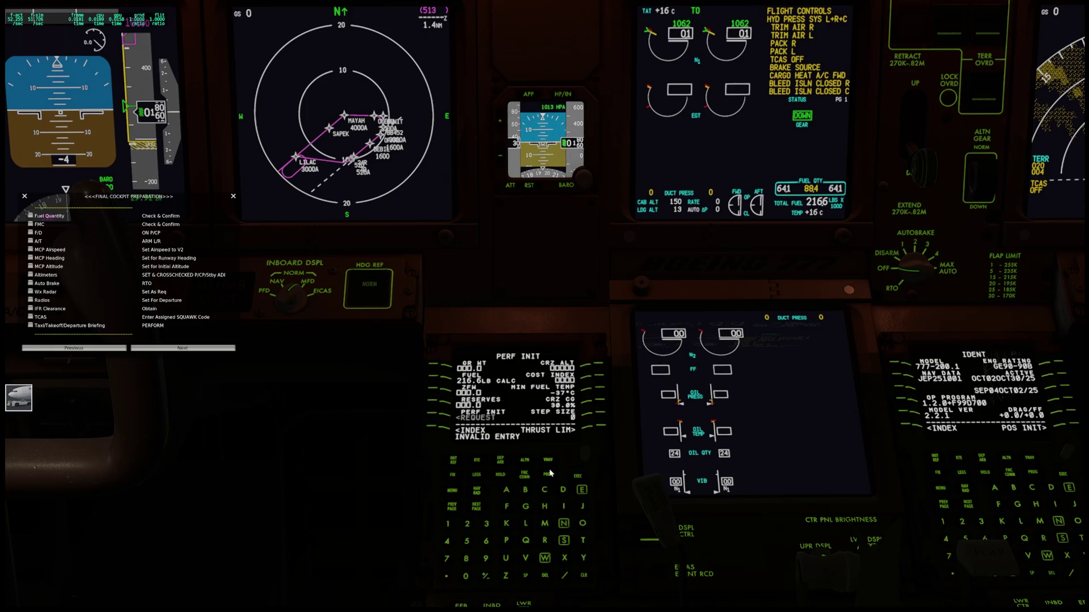
left_click(435, 390)
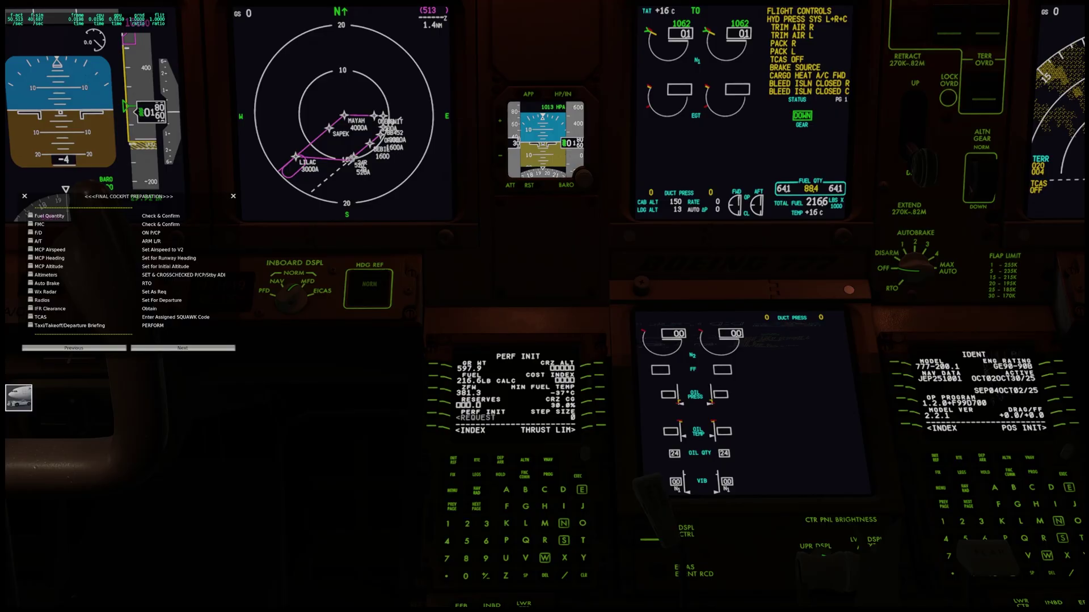
- Consult the OFP in Navigraph Charts for the remaining PERF INIT data, dismiss the game notification, and return to the X-Plane cockpit
key("alt+Tab")
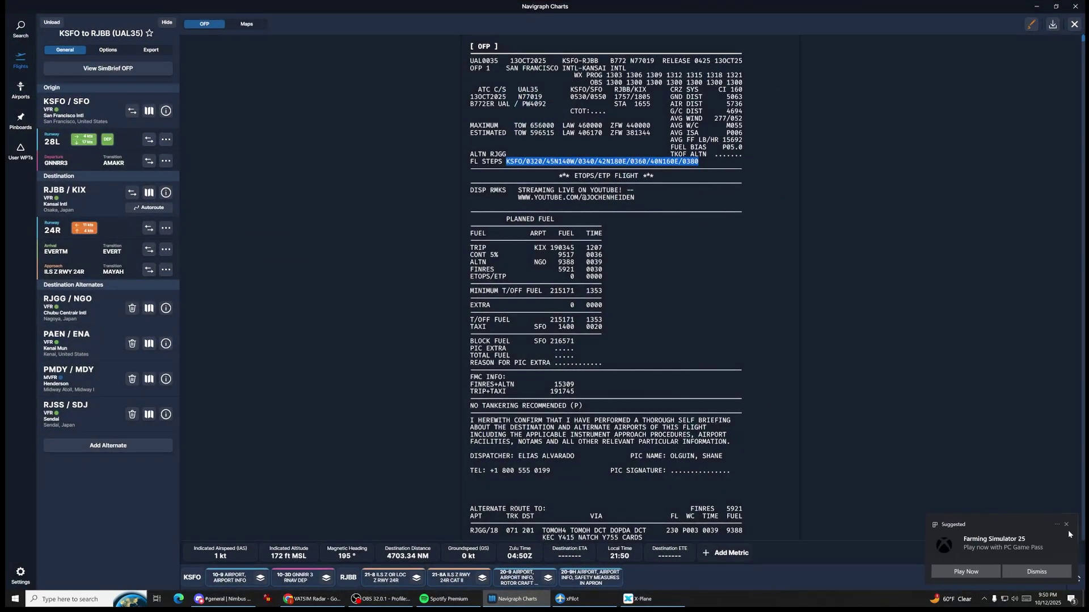
left_click(1066, 525)
left_click(806, 401)
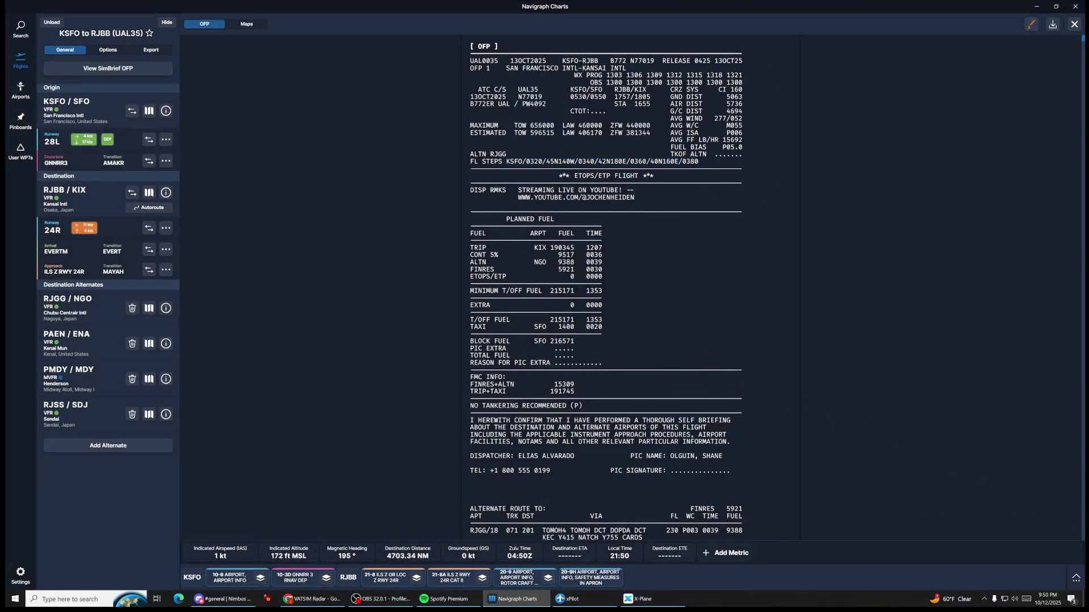
left_click(1037, 6)
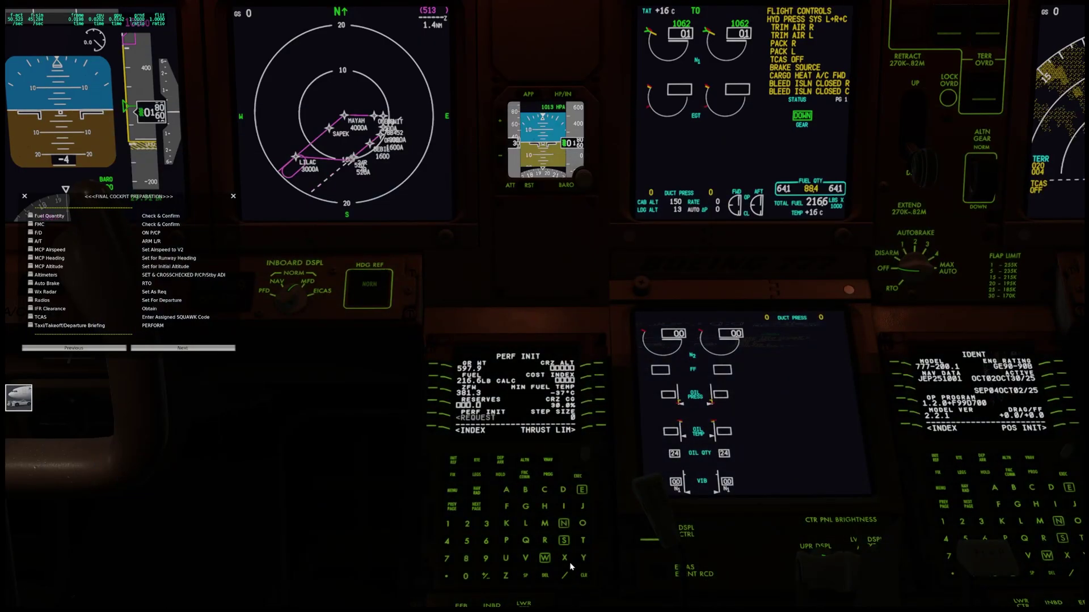
- Enter 15.3 as the reserves on the PERF INIT page
left_click(449, 523)
left_click(467, 542)
left_click(486, 524)
left_click(432, 404)
- Check the cruise level in the Navigraph Charts OFP, return to X-Plane, and set CRZ ALT to 320 on the PERF INIT page
key("alt+Tab")
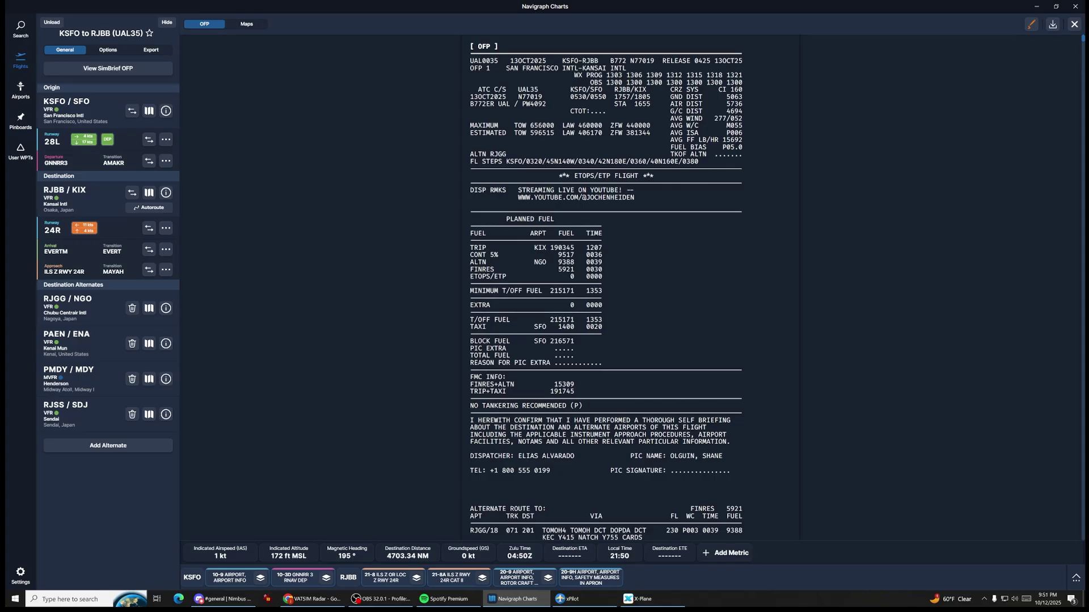
key("alt+Tab")
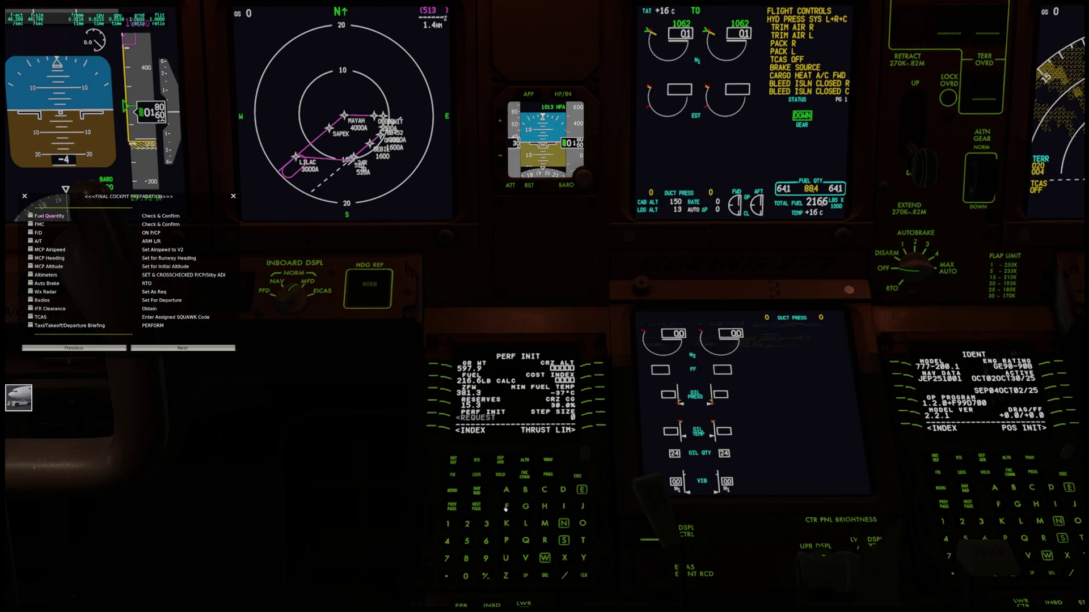
left_click(486, 524)
left_click(467, 523)
left_click(466, 577)
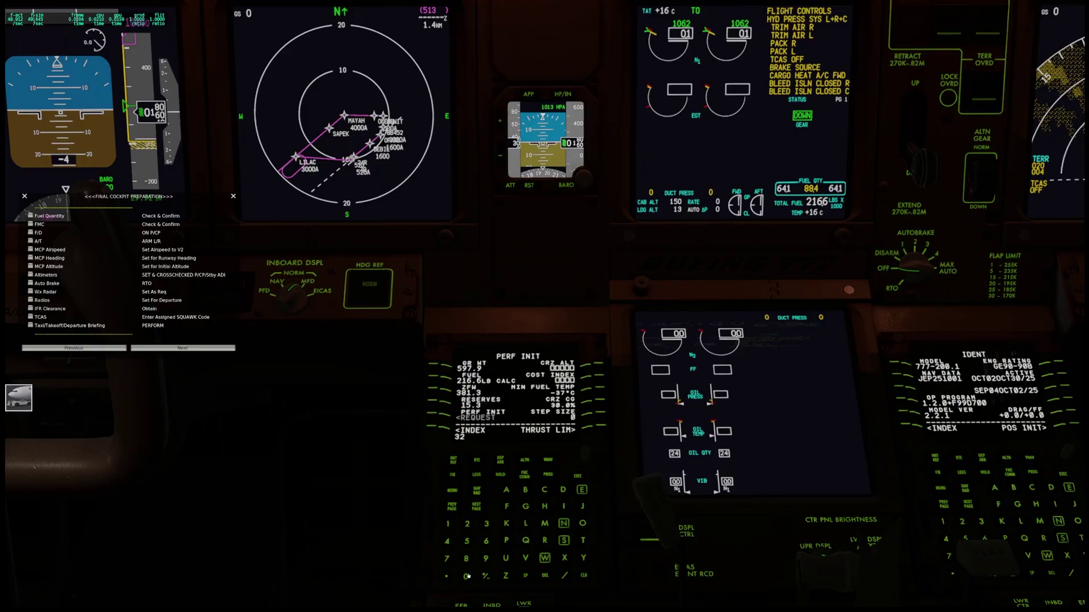
left_click(601, 366)
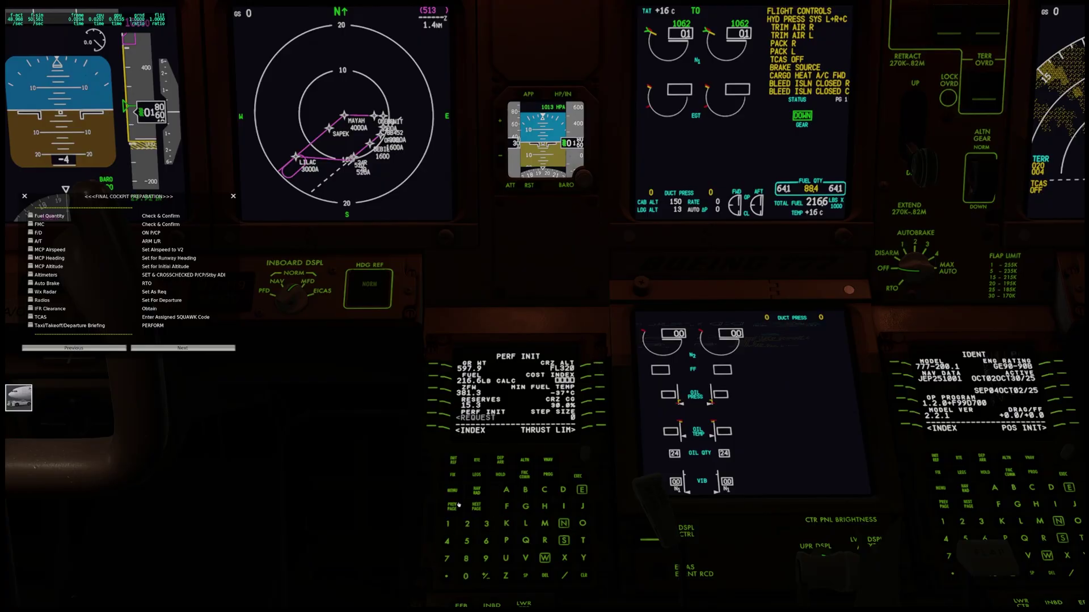
- Set the cost index to 160 on the PERF INIT page
left_click(486, 541)
left_click(465, 577)
left_click(601, 379)
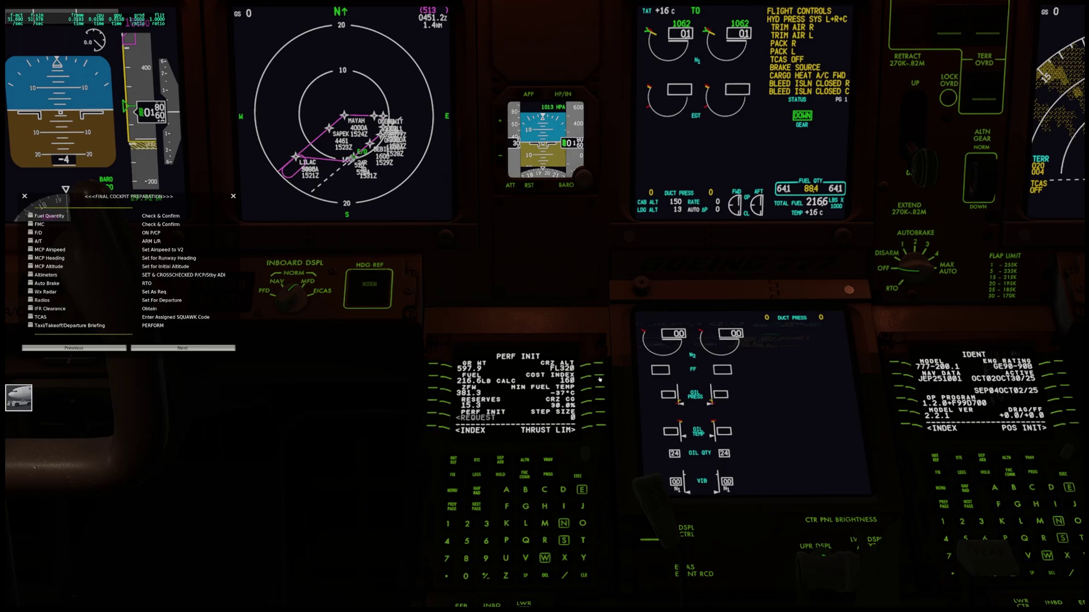
- Set the MCP altitude to 32000
scroll(584, 341, "down", 5)
left_click_drag(579, 371, 584, 331)
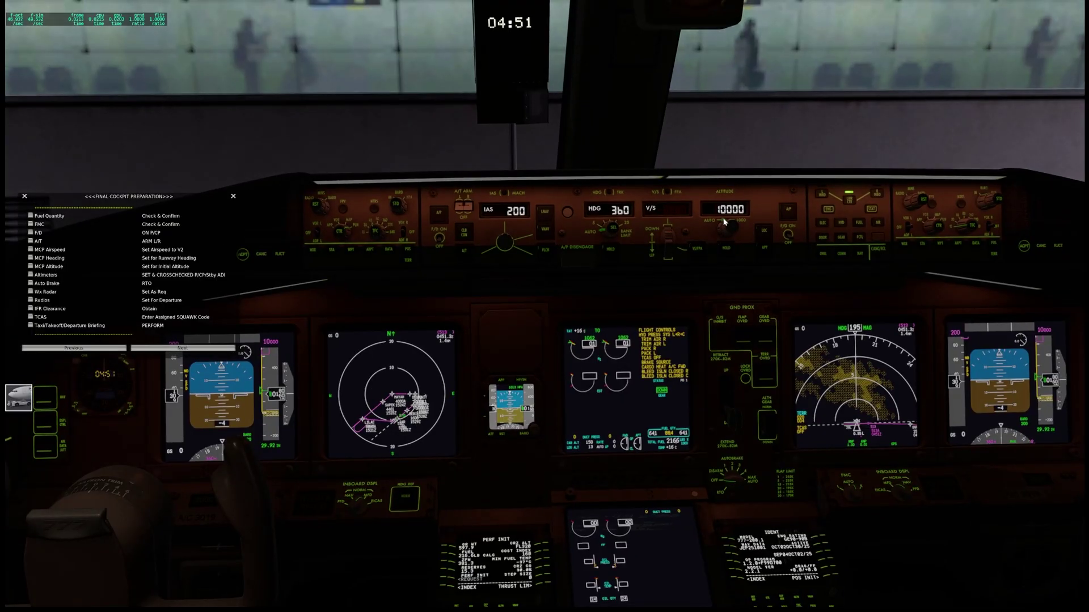
scroll(731, 231, "up", 20)
scroll(731, 232, "up", 20)
scroll(729, 228, "up", 20)
scroll(728, 228, "up", 13)
scroll(729, 228, "up", 1)
- Review the FL STEPS line of the OFP in Navigraph Charts and return to the X-Plane cockpit
key("alt+Tab")
left_click(701, 165)
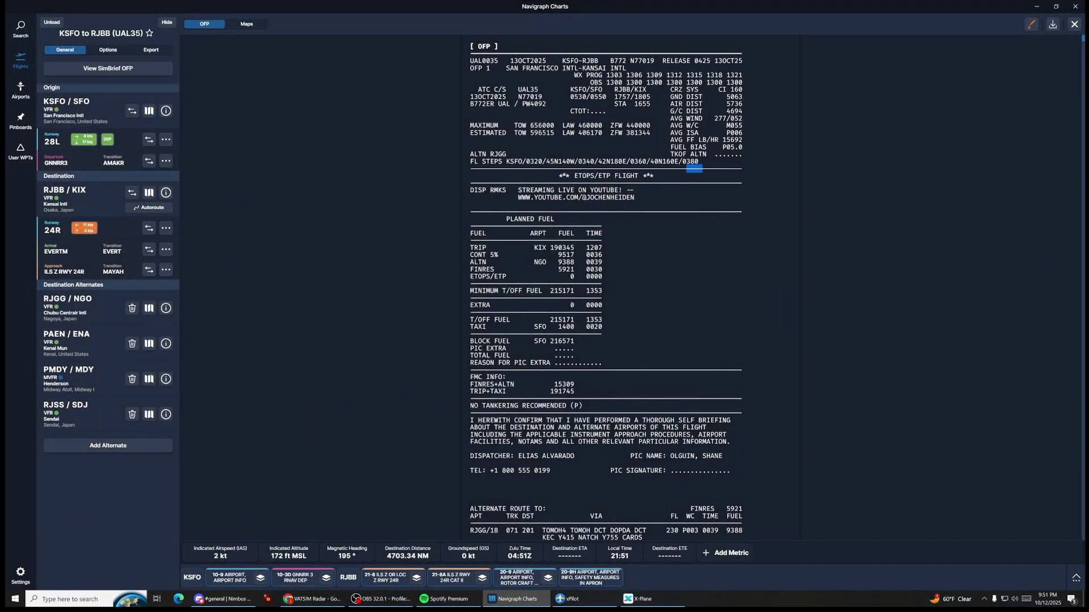
left_click(1036, 6)
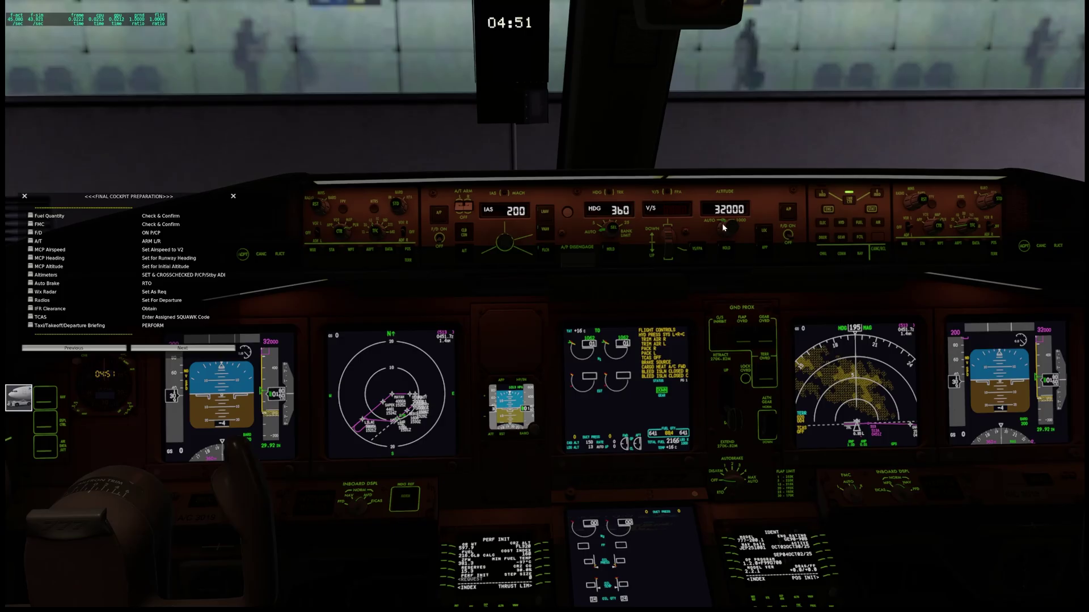
- Examine the altitude window and selector on the MCP, with a glance at the CDU's PERF INIT page
scroll(770, 162, "up", 5)
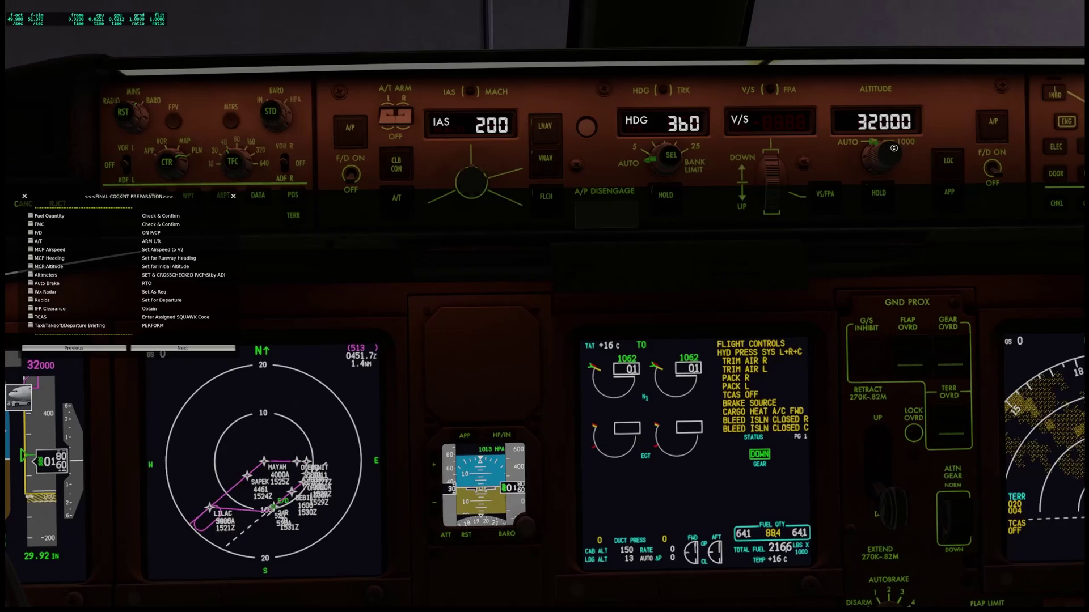
left_click_drag(770, 162, 854, 111)
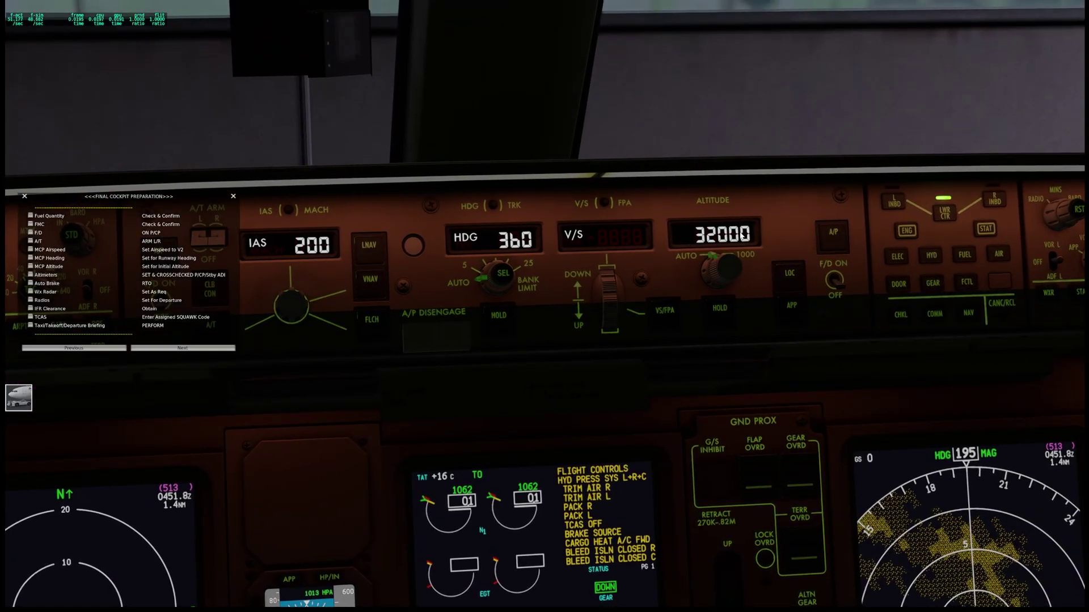
scroll(773, 173, "down", 4)
left_click_drag(772, 172, 574, 461)
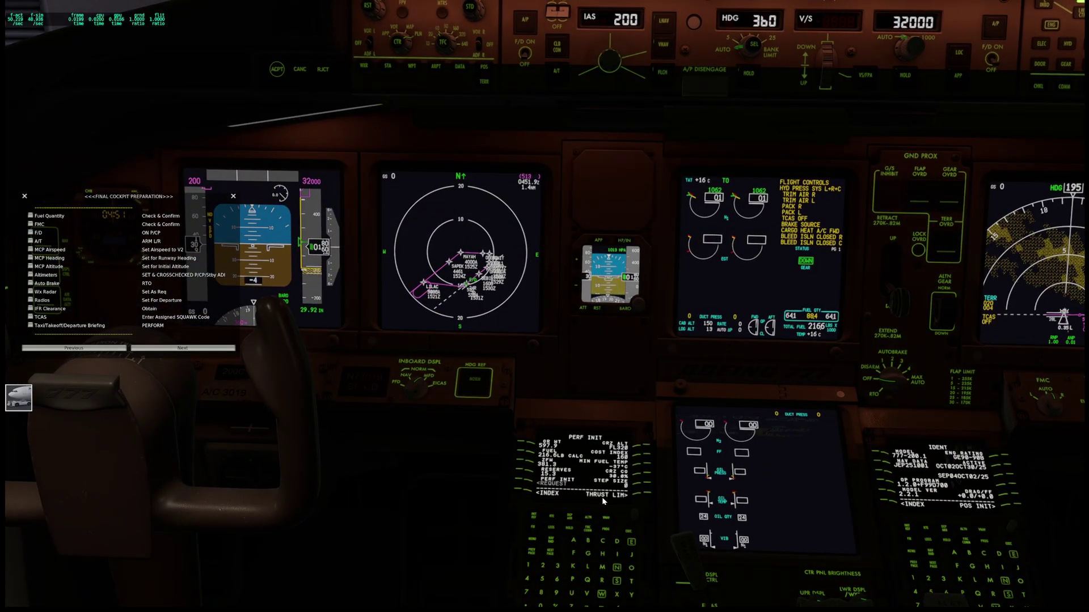
left_click_drag(661, 433, 704, 382)
scroll(694, 218, "up", 4)
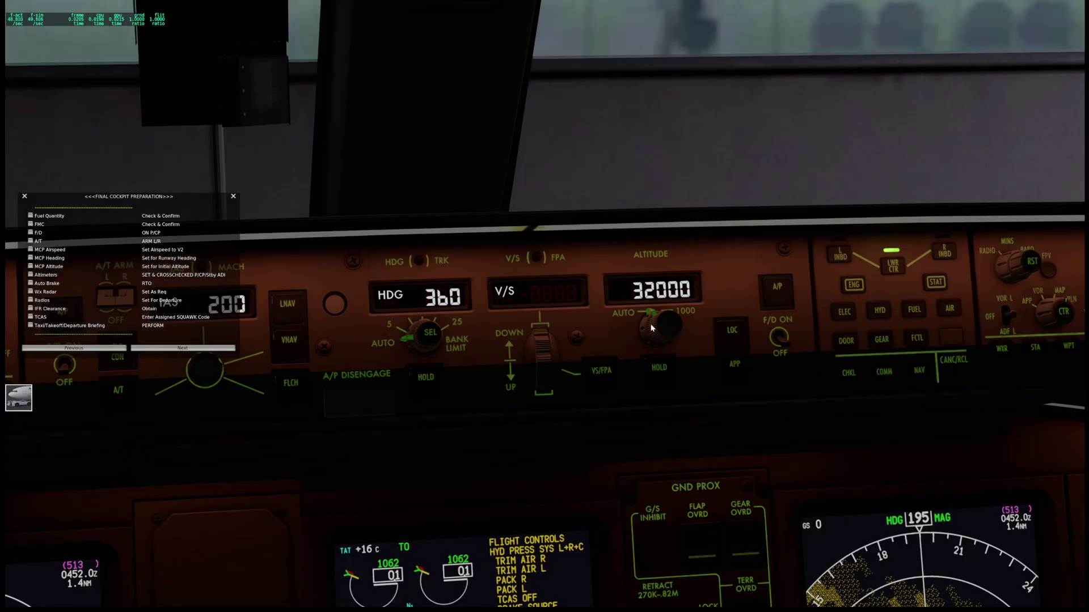
mouse_move(668, 301)
left_mouse_down()
mouse_move(643, 317)
mouse_move(624, 357)
mouse_move(678, 303)
left_mouse_up()
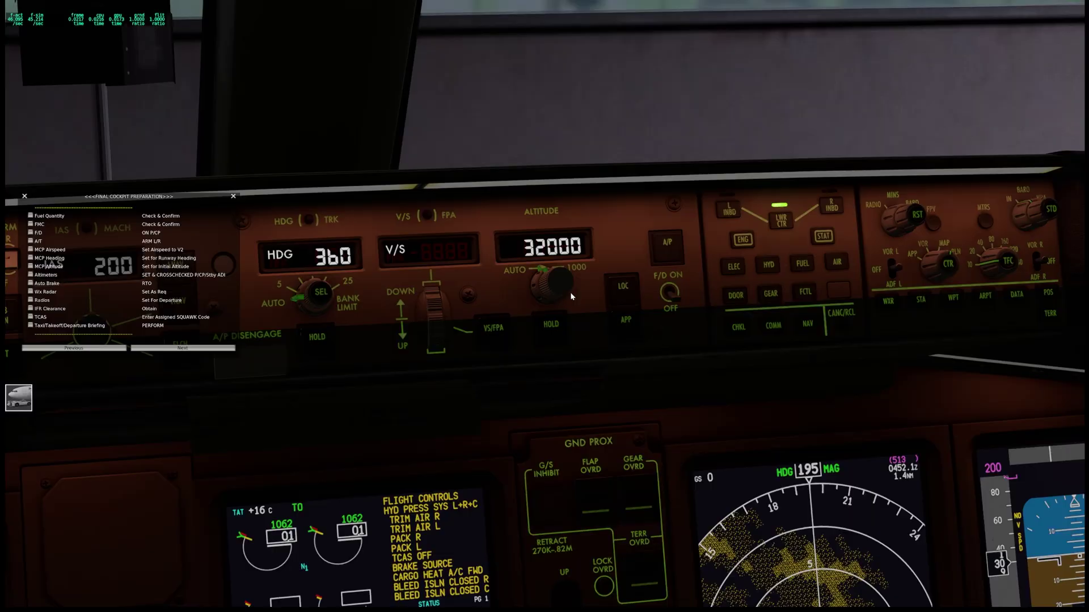
left_click_drag(571, 296, 577, 282)
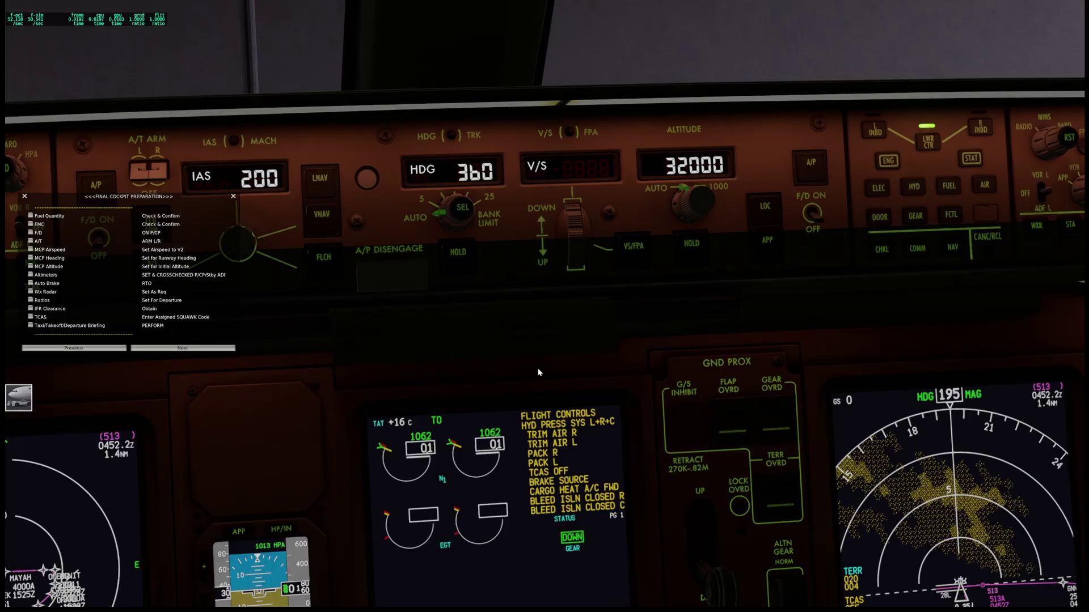
left_click_drag(537, 369, 533, 359)
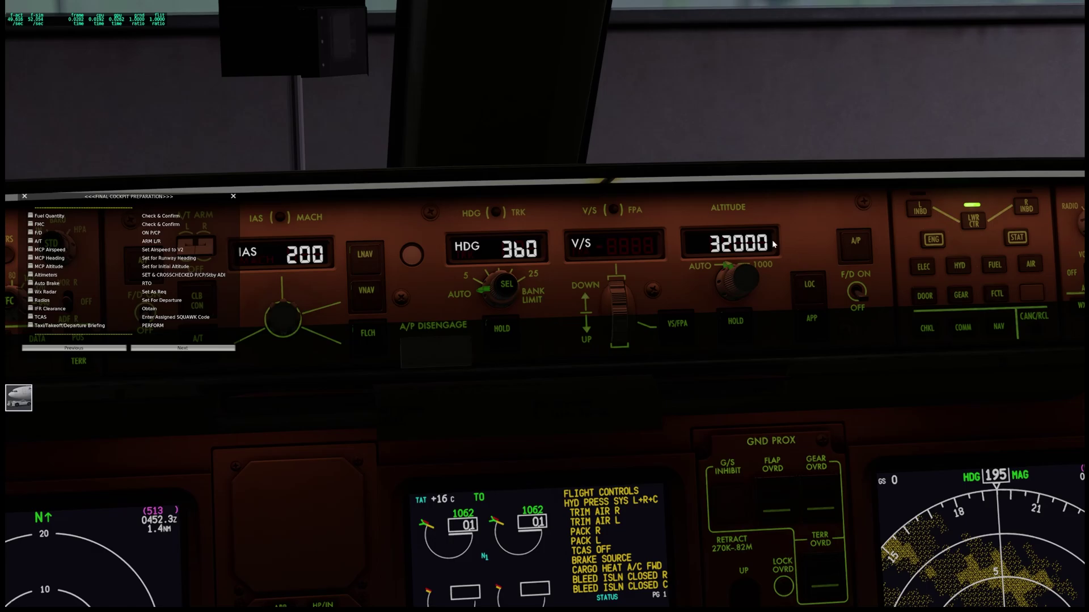
- Review the first three pages of the active route's legs on the CDU
left_click_drag(723, 276, 683, 326)
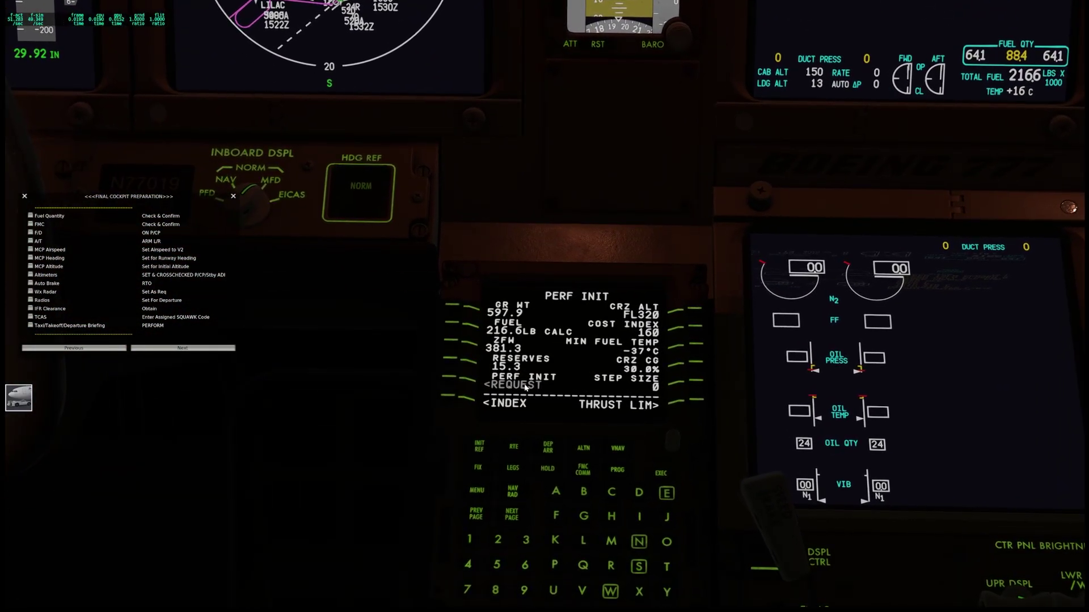
left_click(515, 468)
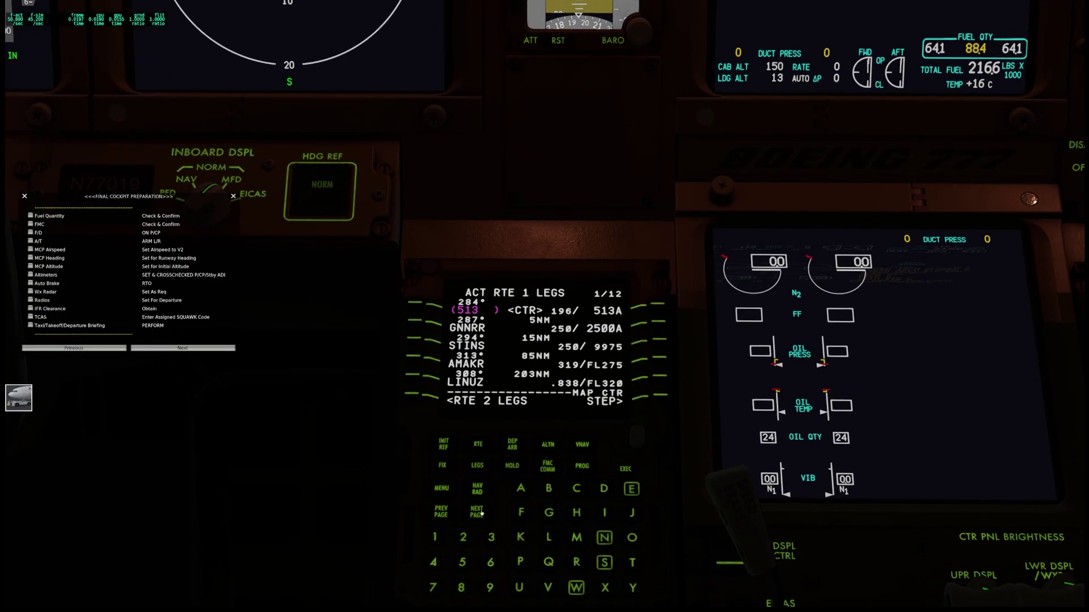
left_click(478, 512)
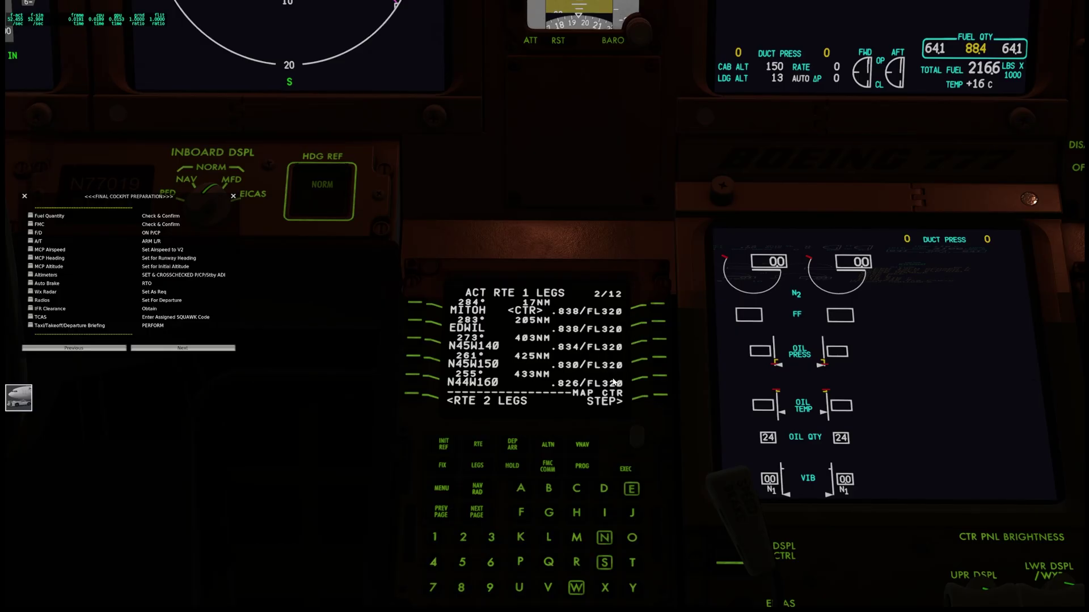
left_click(478, 511)
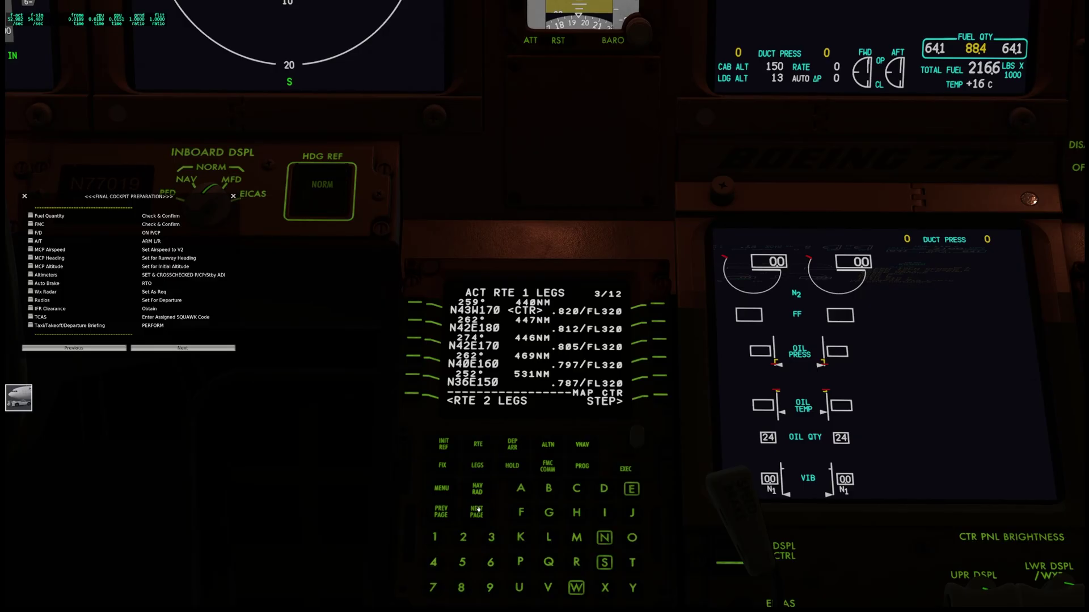
scroll(590, 373, "down", 5)
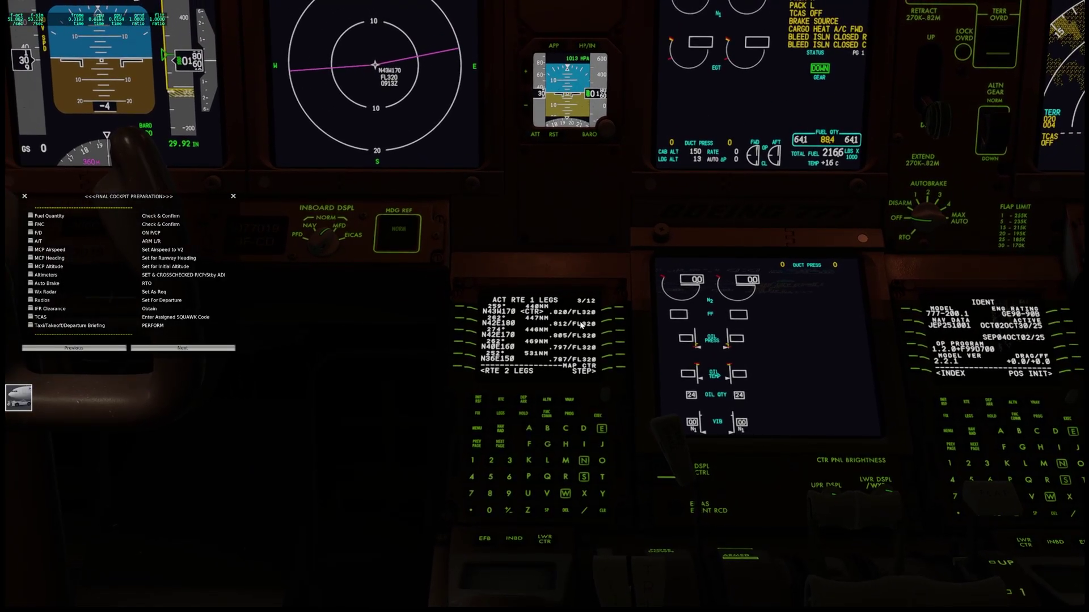
- Compare the first legs page with the OFP's planned step climbs, and open legs page 2 in the X-Plane cockpit
left_click(502, 414)
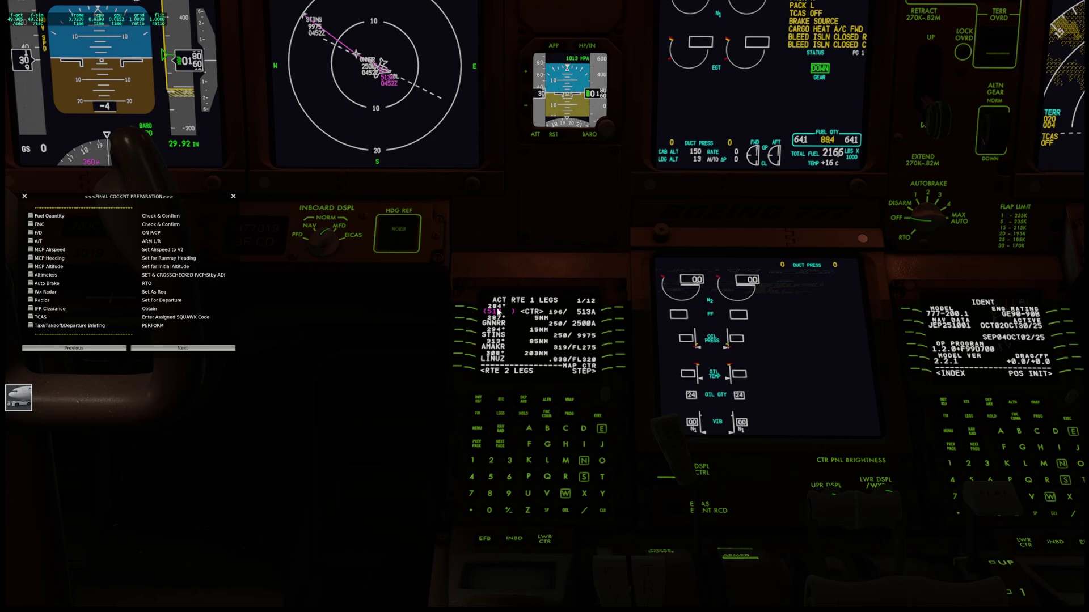
key("alt+Tab")
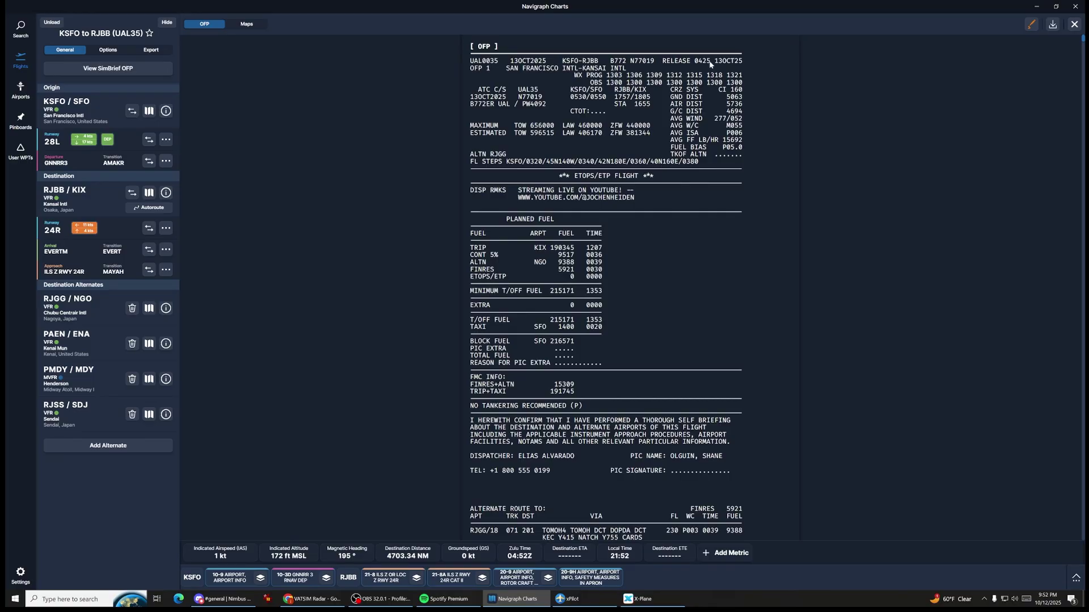
left_click(1037, 7)
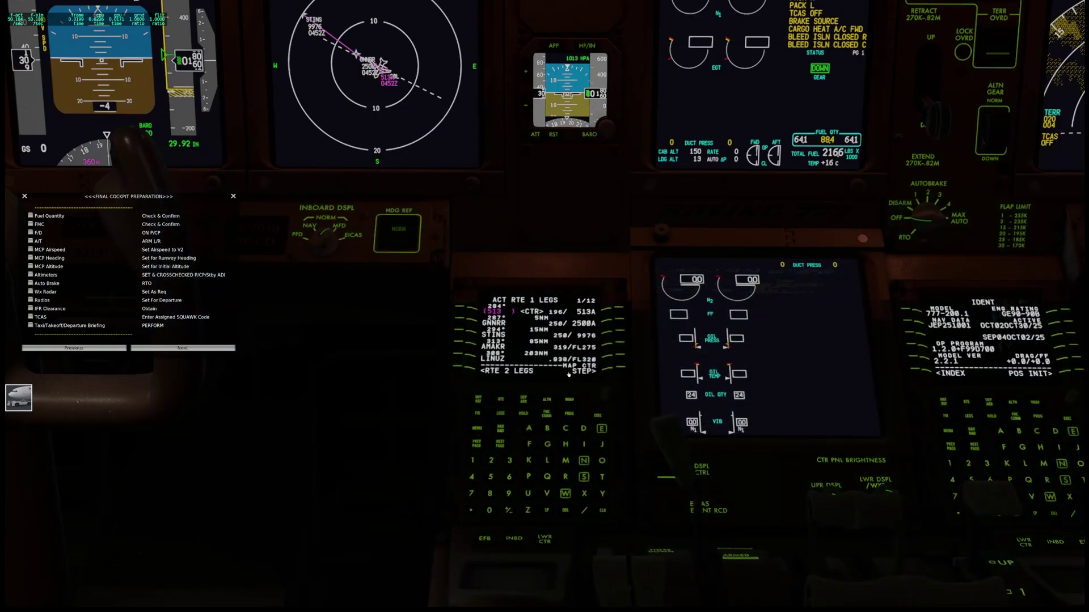
left_click(500, 444)
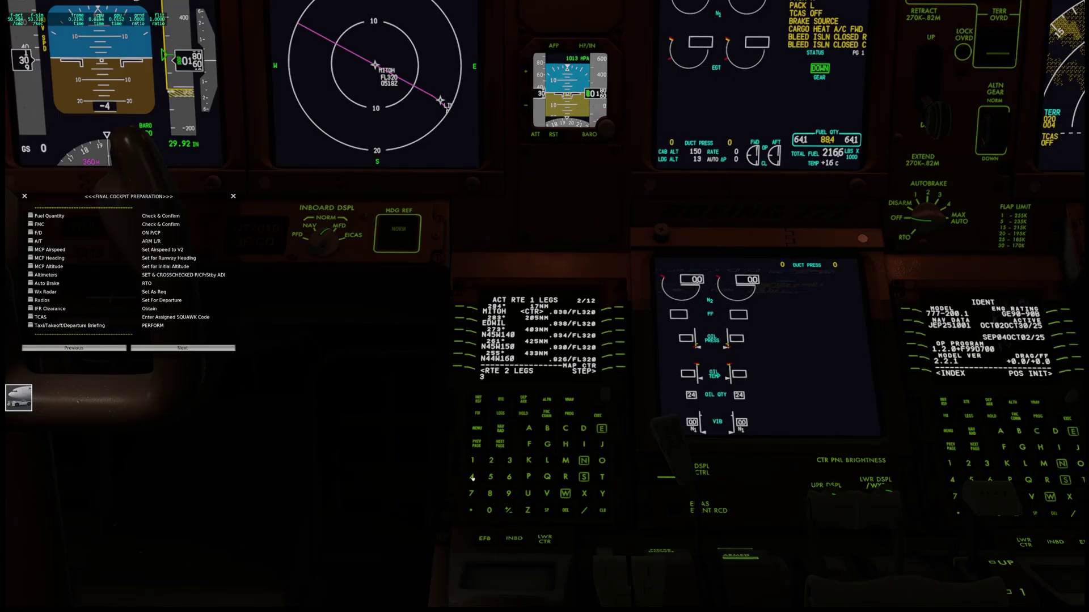
left_click(489, 510)
left_click(584, 477)
left_click(603, 511)
left_click(603, 510)
- Enter /340S as the step climb at waypoint N45W140 and execute the route modification
left_click(584, 511)
left_click(509, 460)
left_click(471, 477)
left_click(489, 511)
left_click(584, 477)
left_click(618, 332)
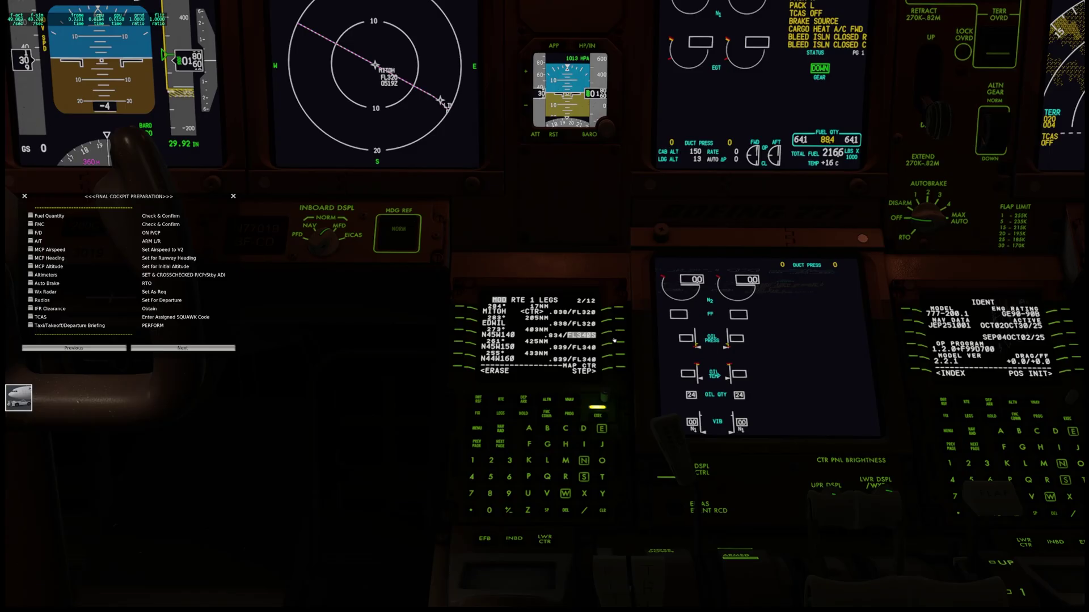
left_click(599, 419)
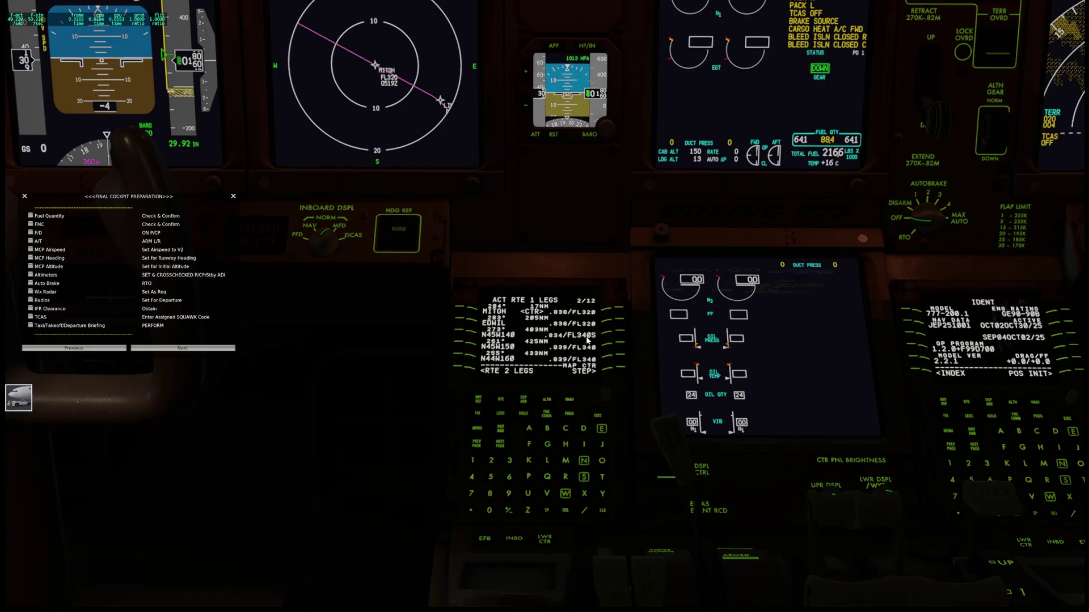
- Check the MCP altitude and the legs page, and consult the OFP's FL STEPS line in Navigraph Charts before returning to X-Plane
scroll(589, 341, "up", 5)
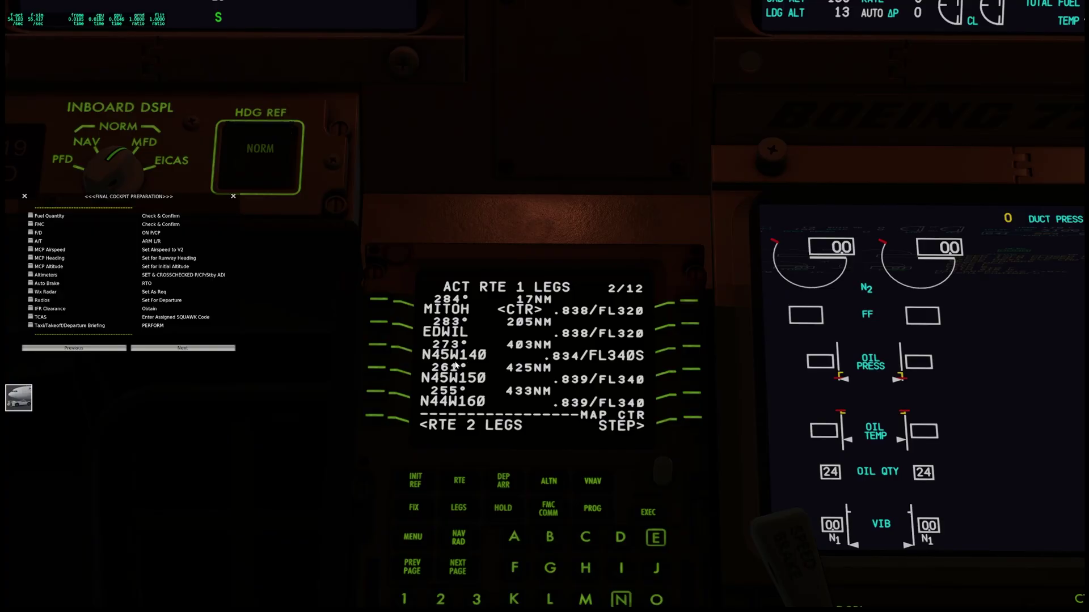
key("KP_8")
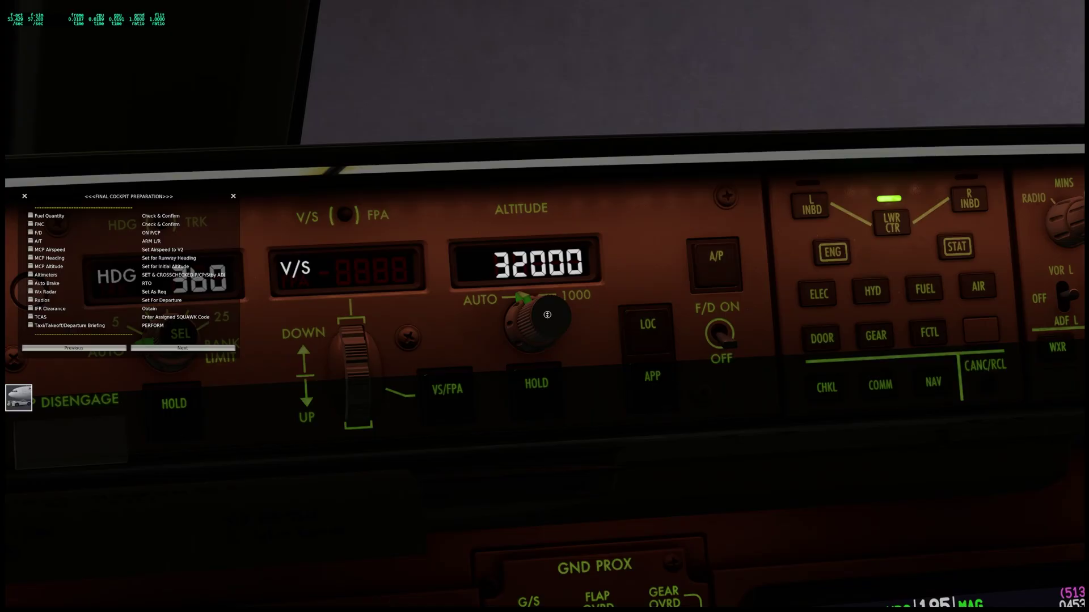
key("KP_2")
left_click_drag(507, 395, 518, 373)
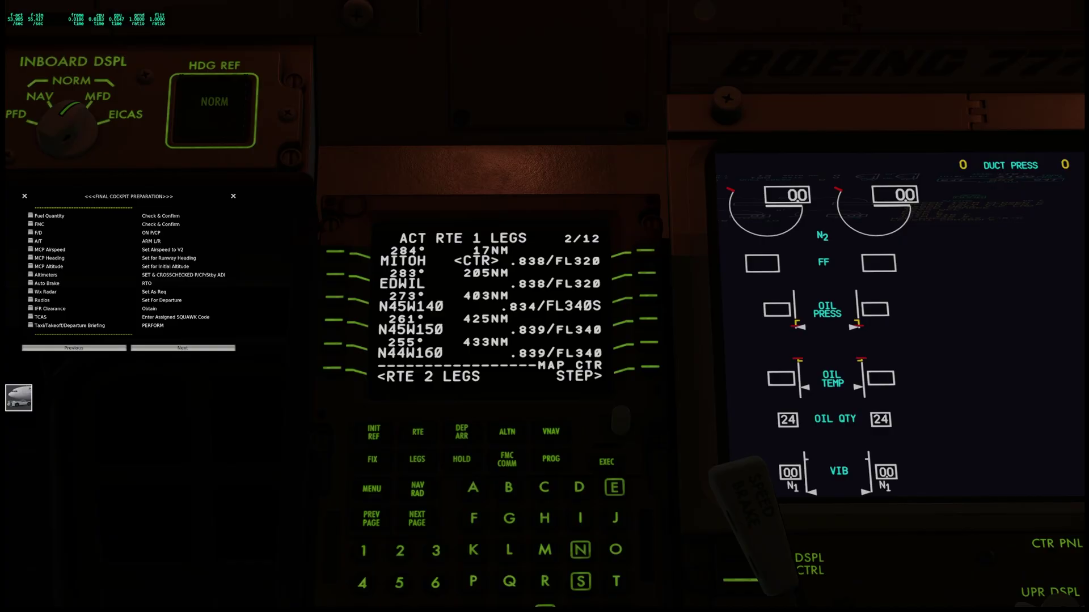
key("alt+Tab")
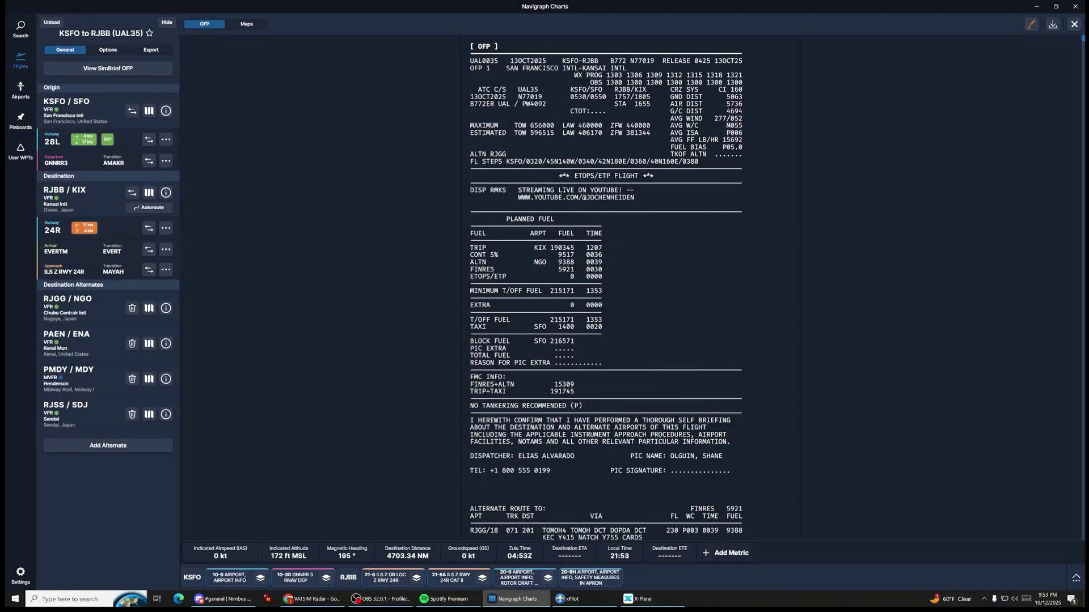
left_click(1036, 6)
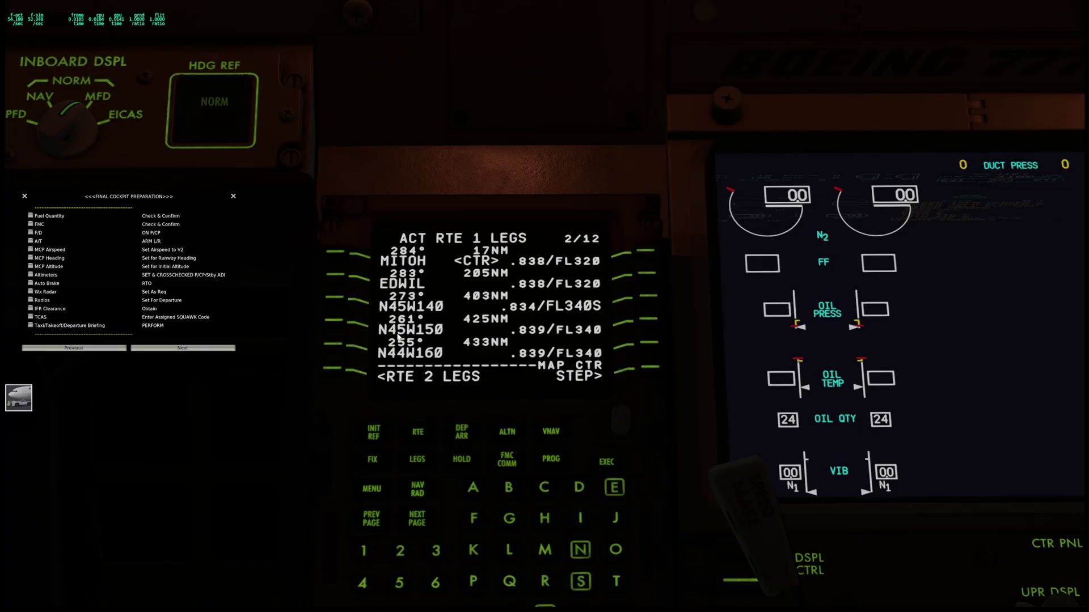
- Enter /360S as the step climb at waypoint N42E180 on legs page 3 and execute the route modification
left_click(417, 519)
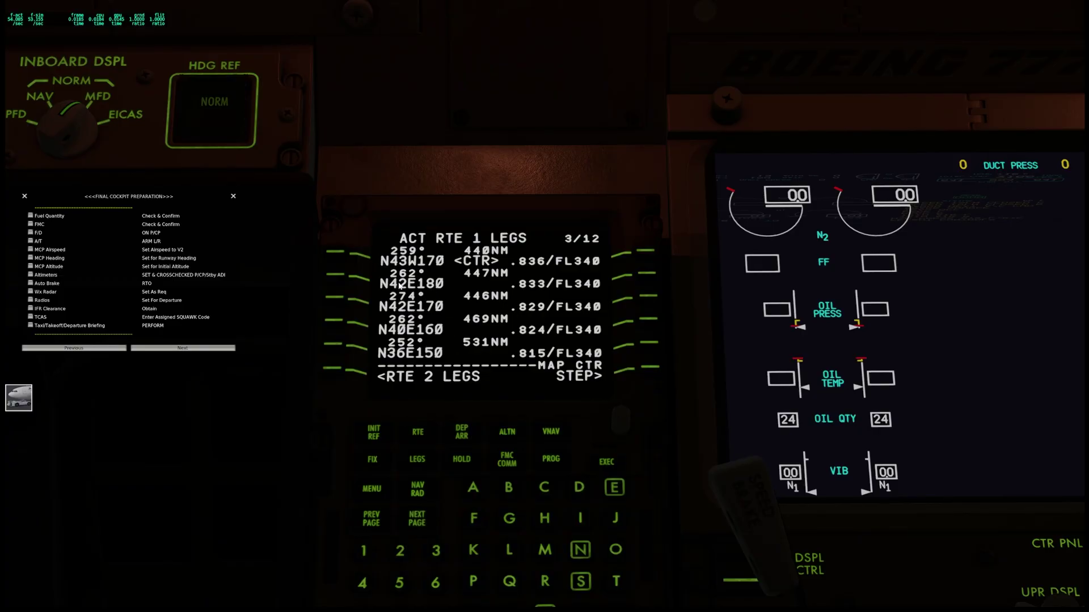
left_click_drag(579, 301, 579, 309)
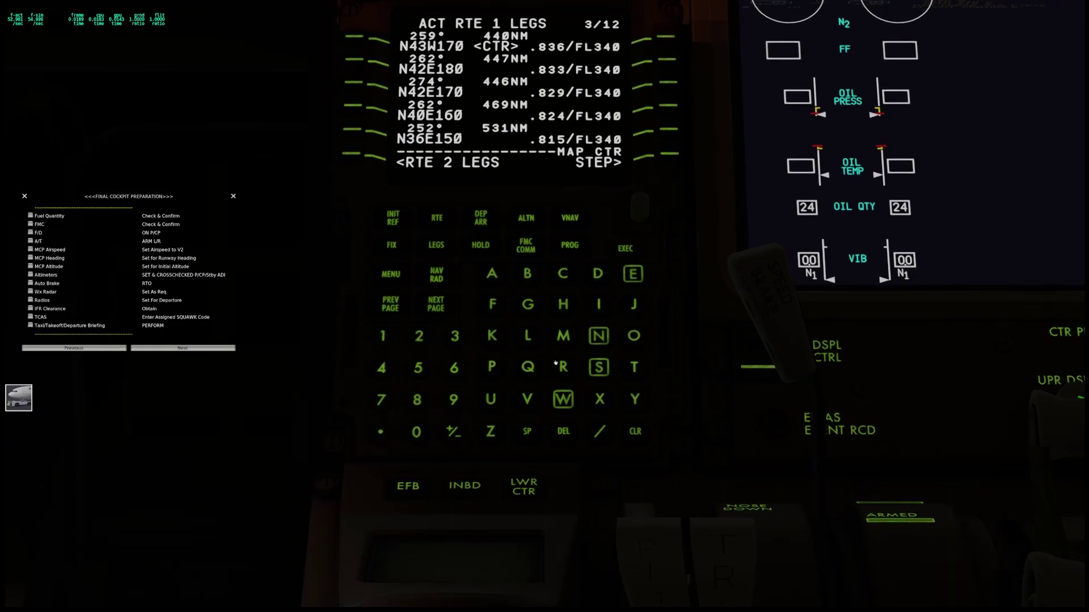
left_click(598, 434)
left_click(455, 337)
left_click(453, 369)
left_click(417, 432)
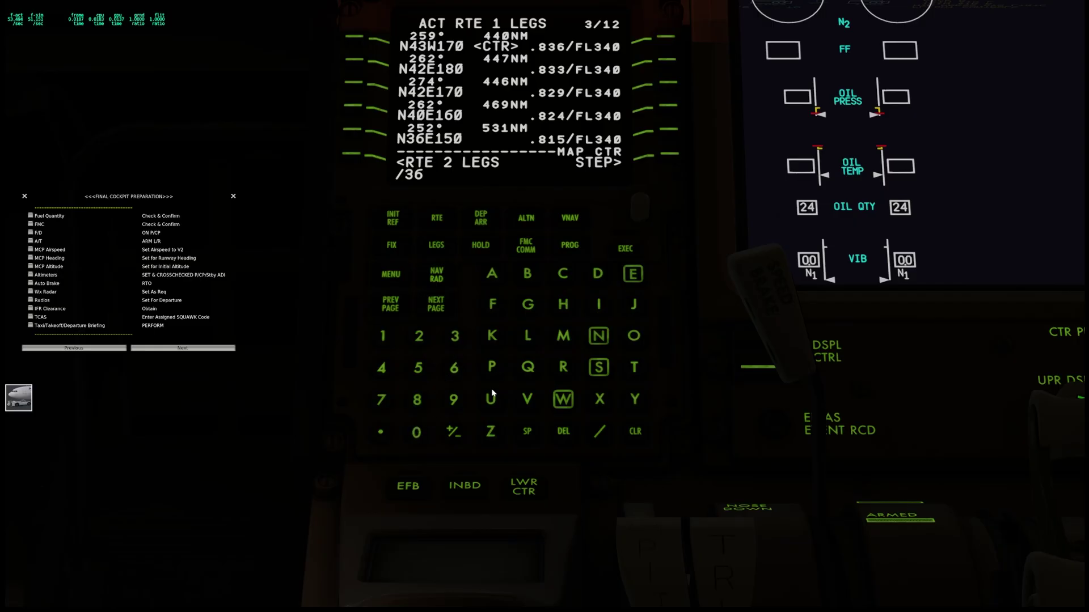
left_click(598, 365)
key("Up")
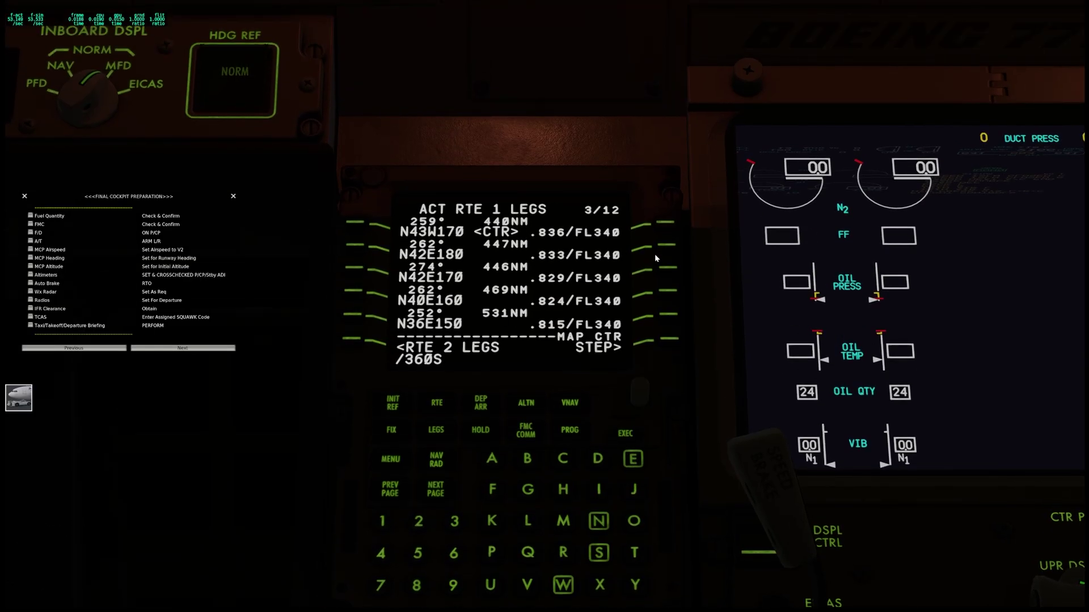
left_click(665, 248)
left_click(626, 418)
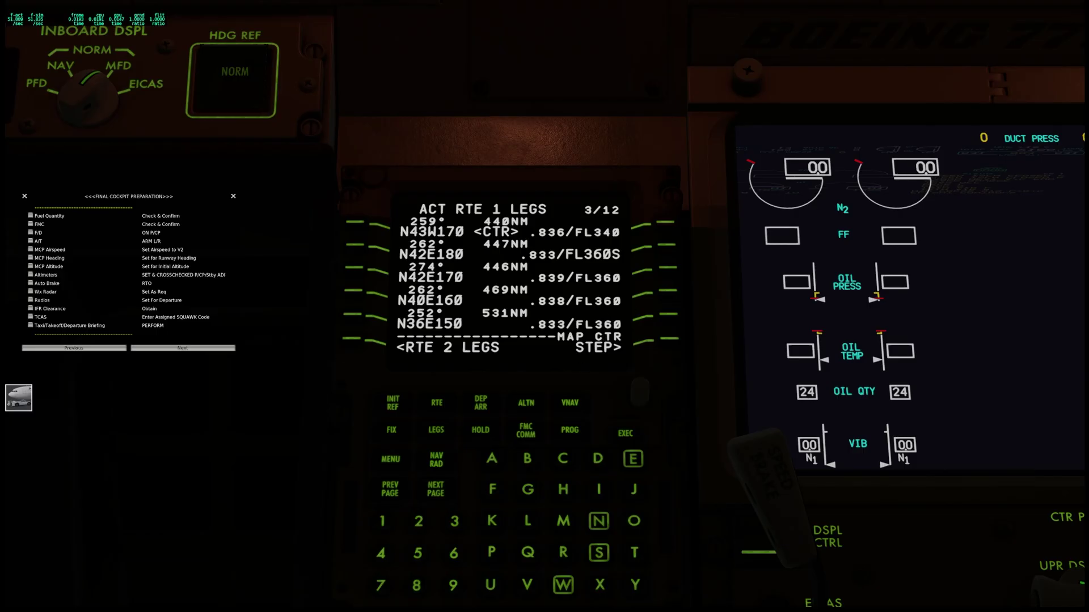
- Check the OFP's FL STEPS line in Navigraph Charts, then enter /380S at waypoint N40E160 in X-Plane and execute the modification
key("alt+Tab")
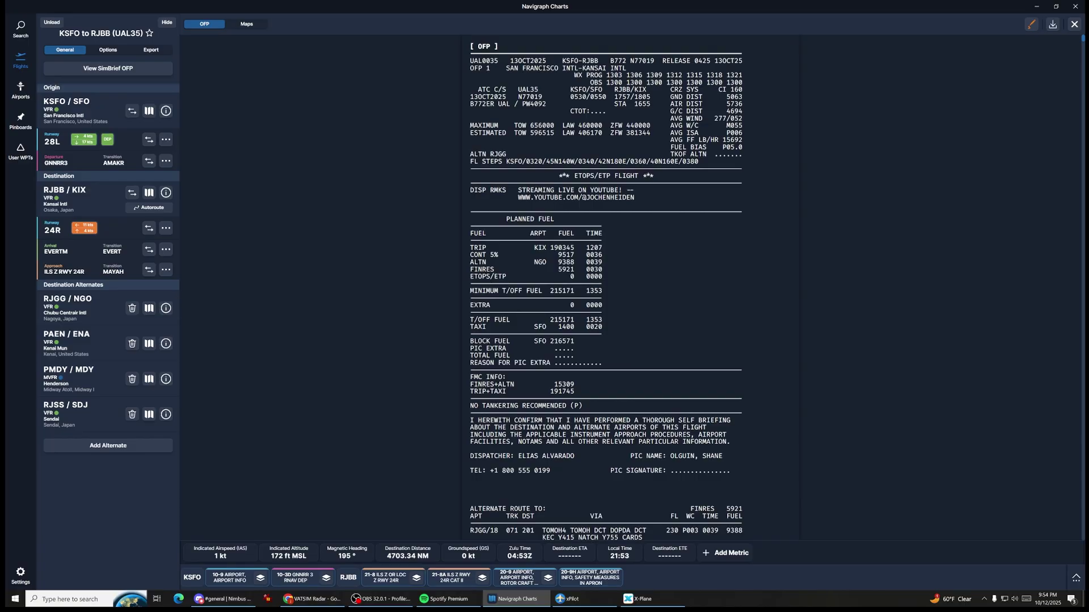
left_click(1036, 6)
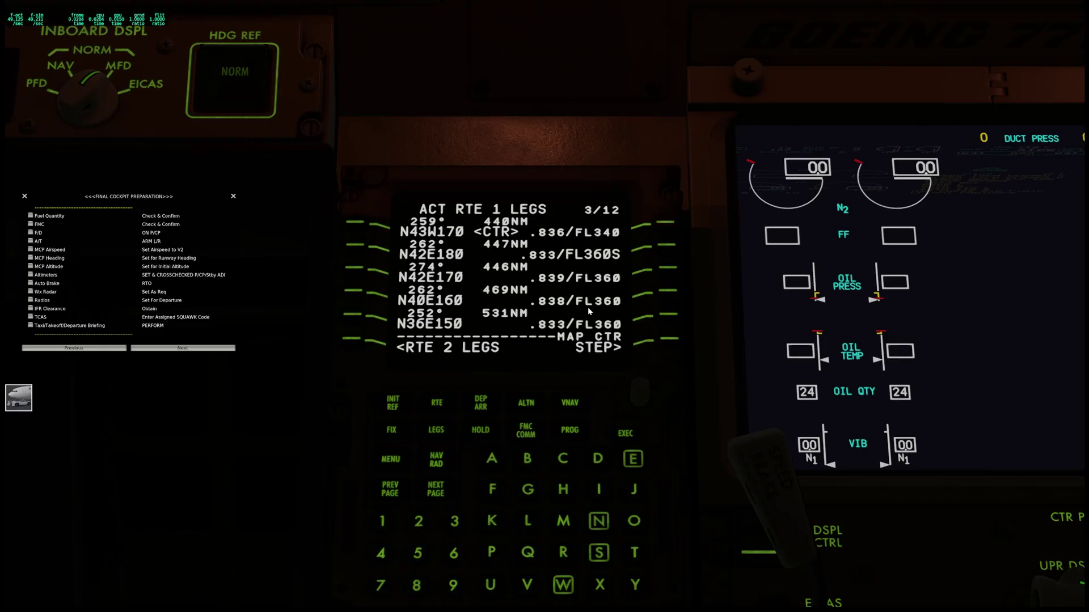
left_click_drag(474, 429, 477, 450)
type("/380")
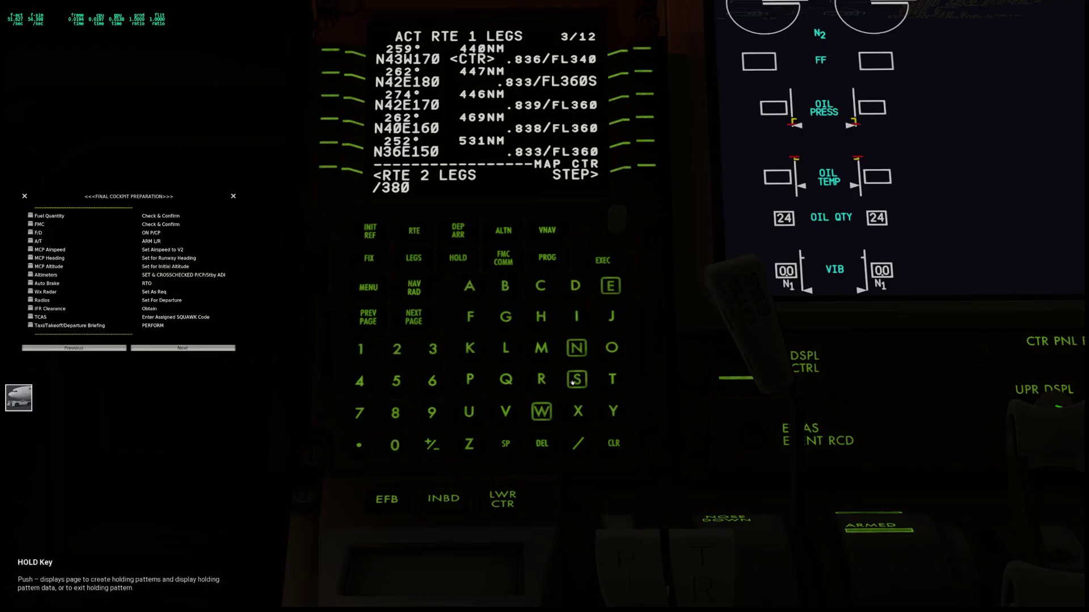
type("S")
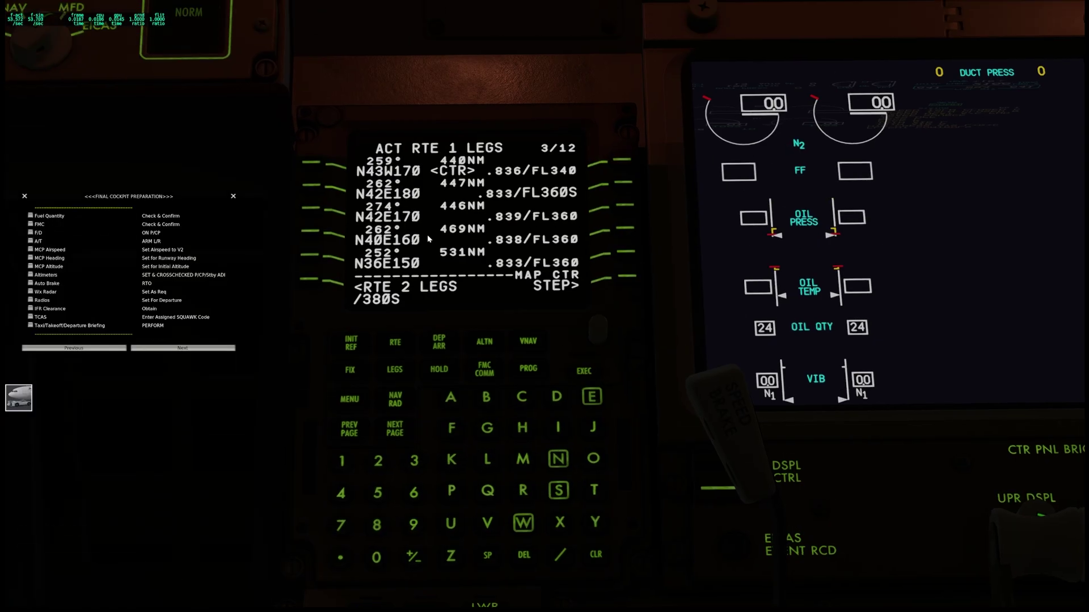
left_click(614, 235)
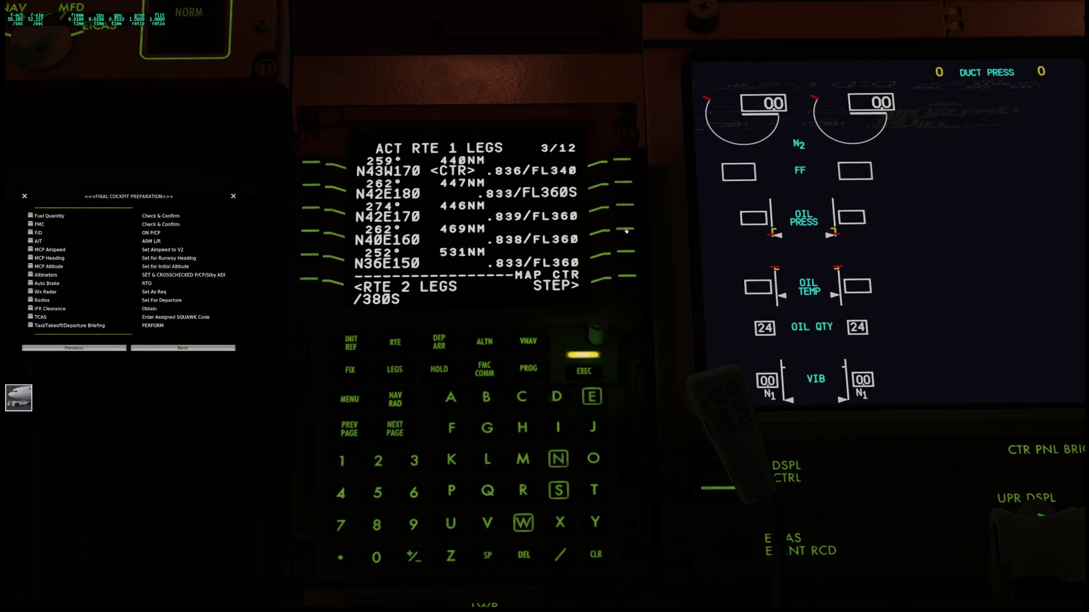
left_click(590, 371)
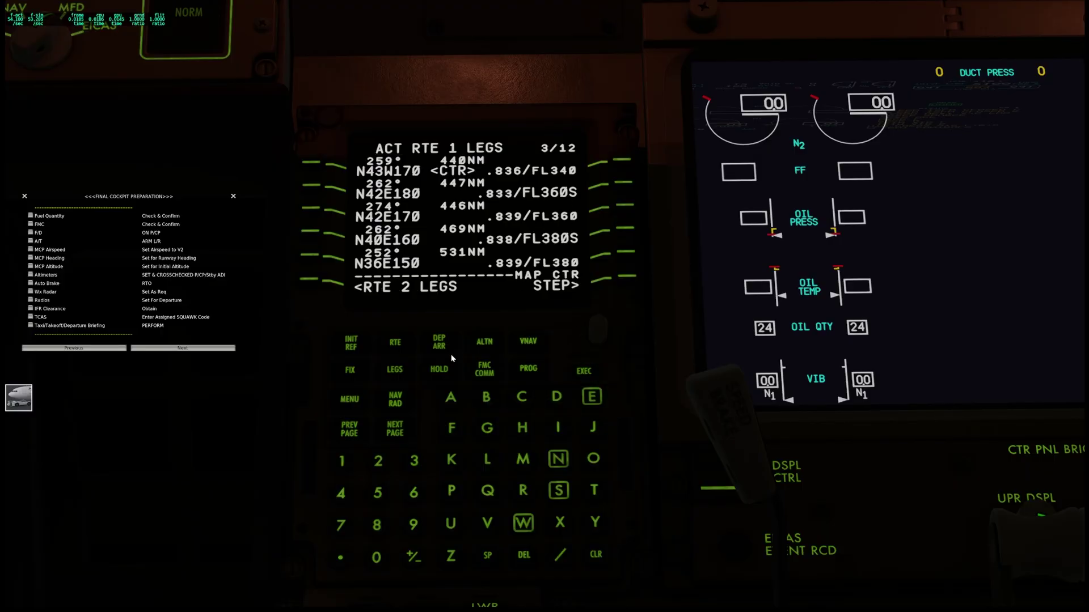
- Review the planned altitudes on legs pages 4 to 7 and recheck the first two pages of the route
left_click(395, 431)
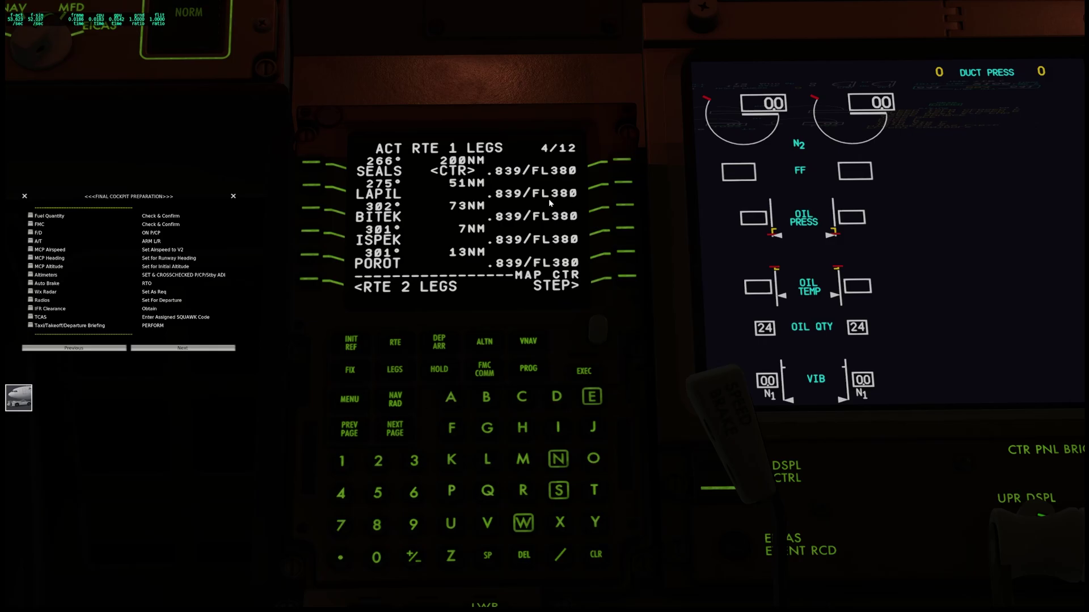
scroll(532, 269, "down", 4)
left_click(436, 398)
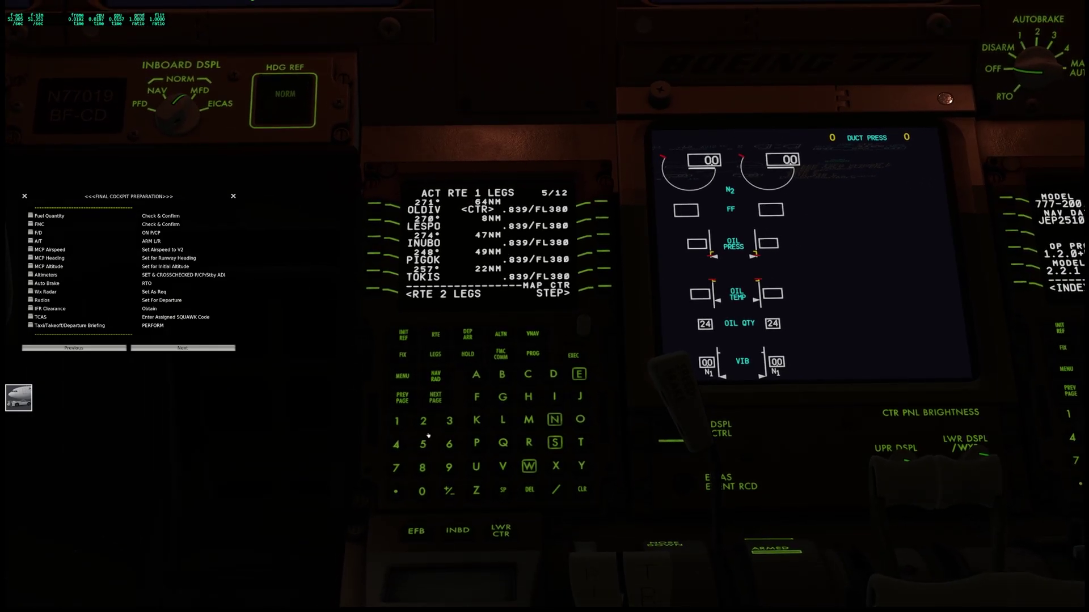
left_click(434, 398)
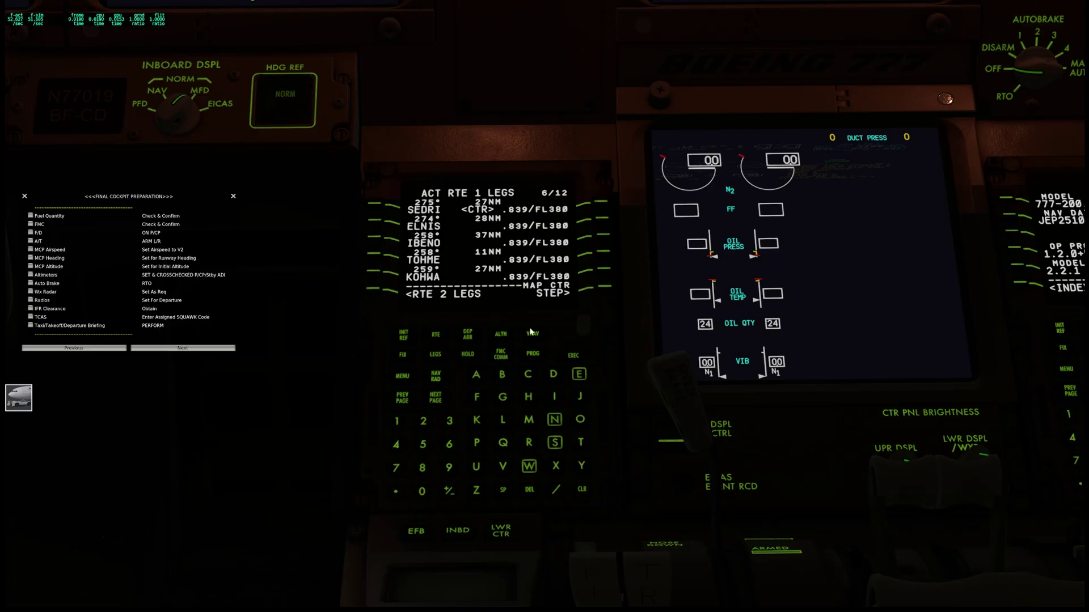
left_click(436, 398)
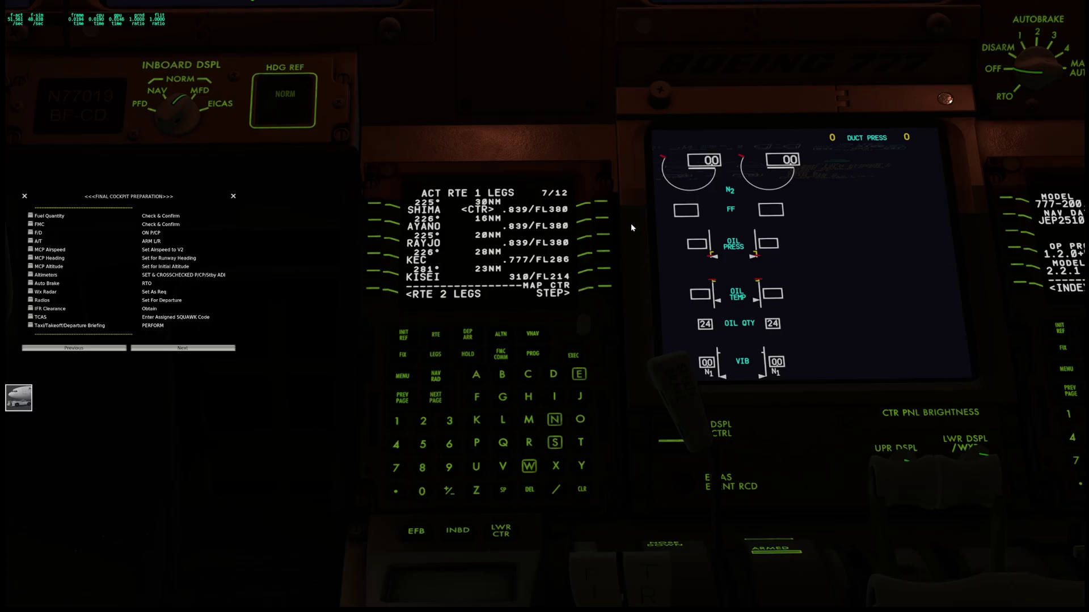
left_click_drag(648, 220, 614, 278)
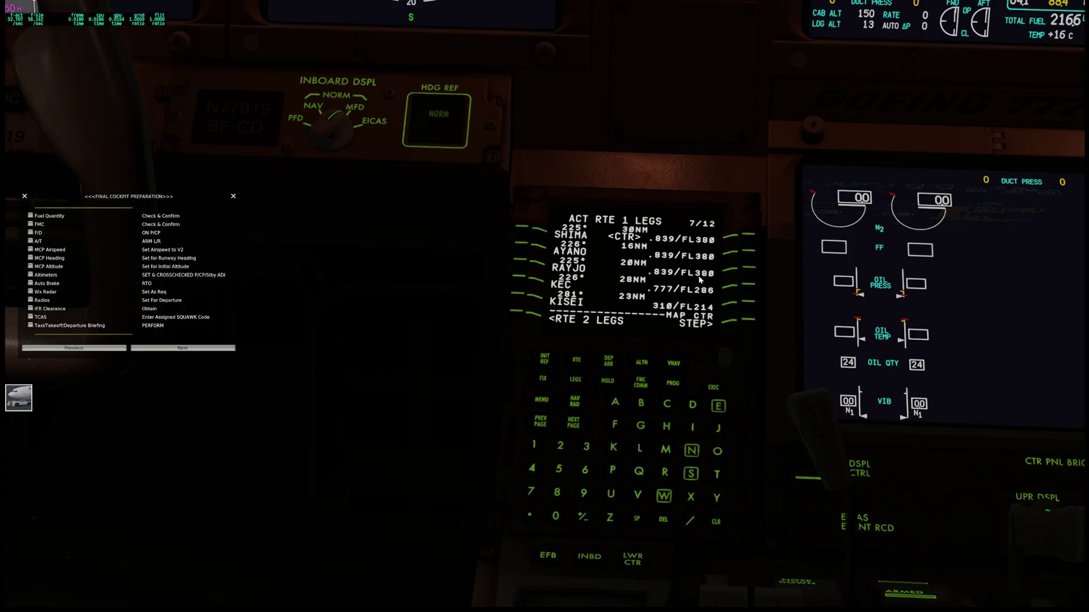
scroll(706, 297, "down", 2)
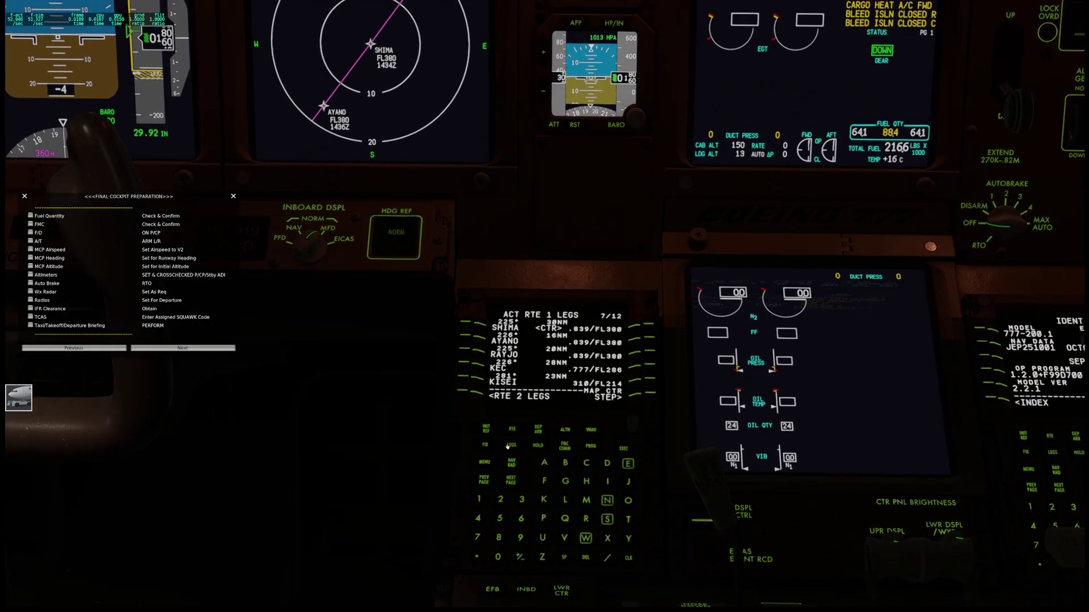
left_click(507, 447)
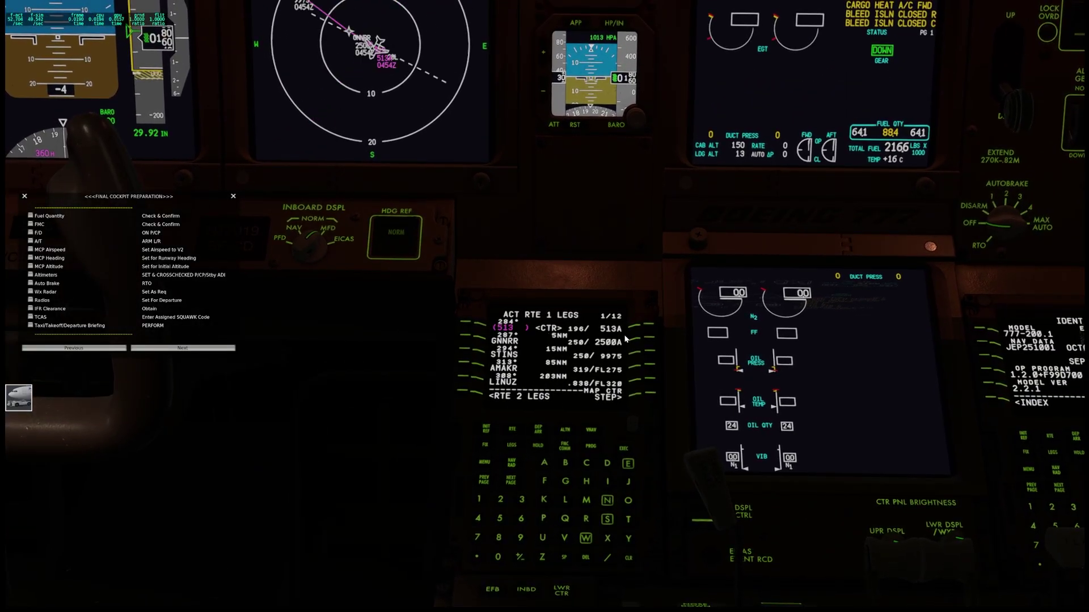
left_click(512, 481)
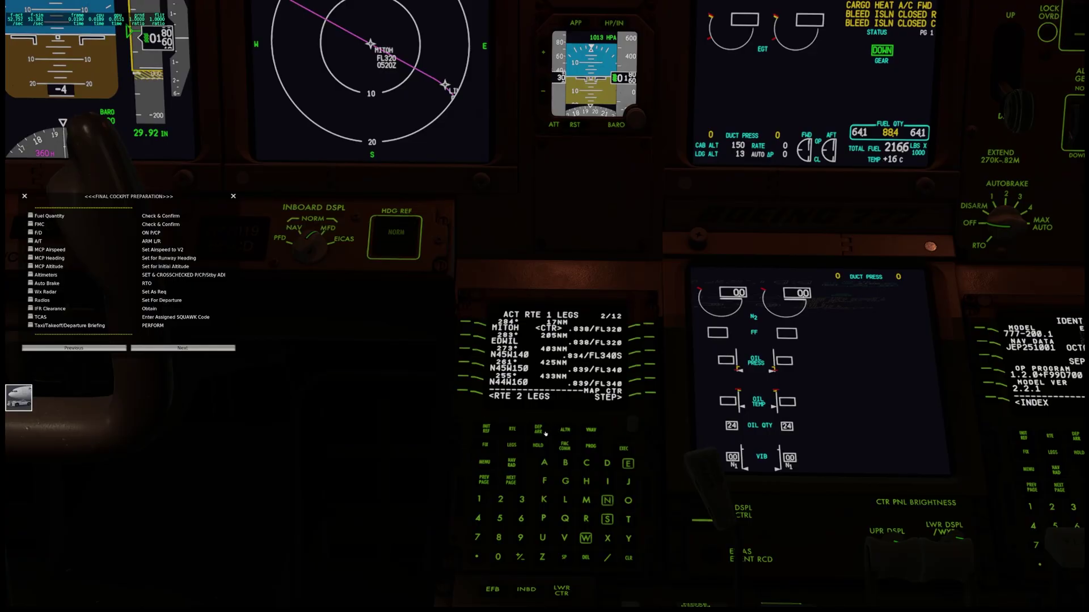
- Open the PERF INIT page from the INIT/REF index and examine its cruise altitude and step size
left_click(487, 430)
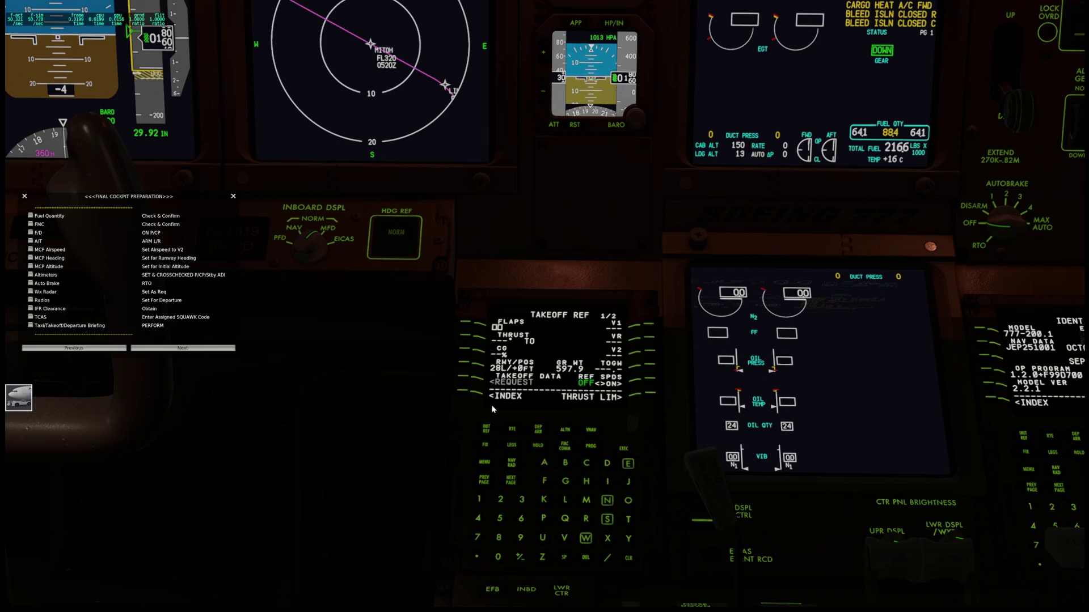
left_click(469, 391)
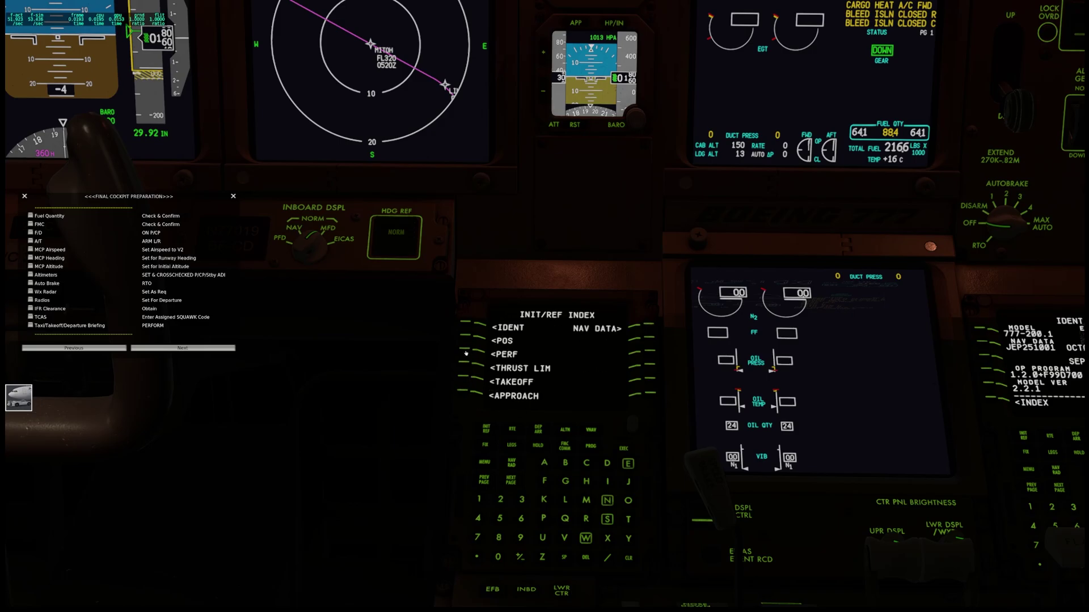
left_click(466, 352)
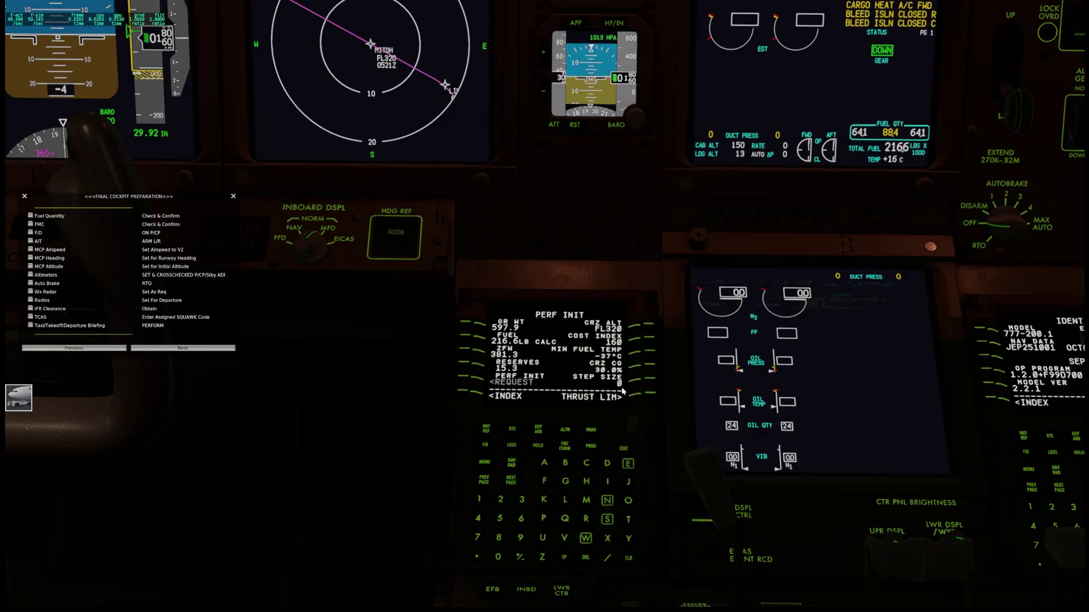
left_click_drag(603, 349, 584, 302)
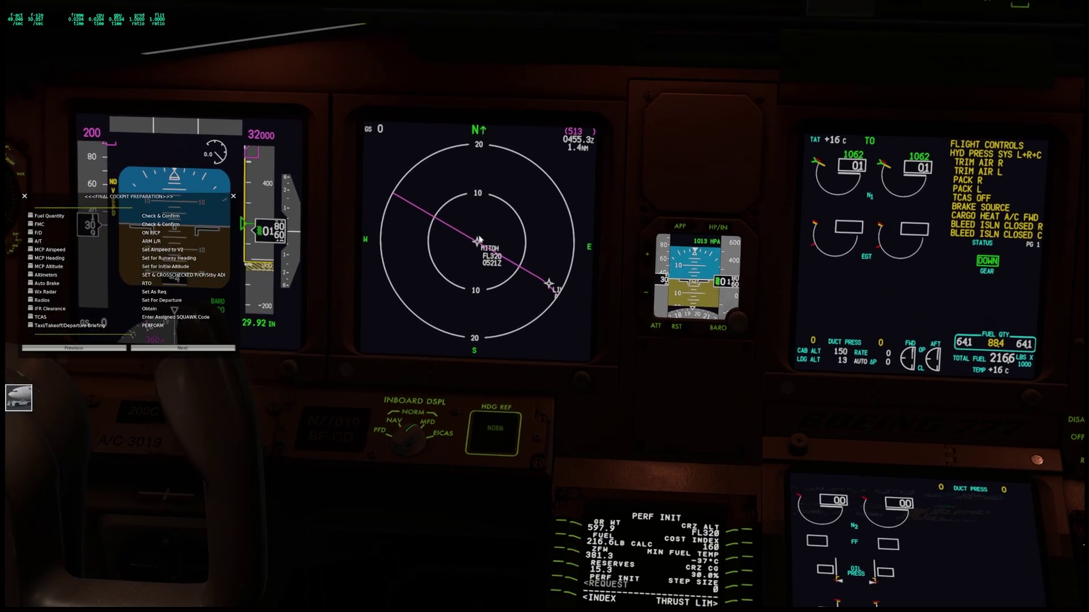
mouse_move(609, 347)
left_mouse_down()
mouse_move(625, 351)
mouse_move(602, 349)
left_mouse_up()
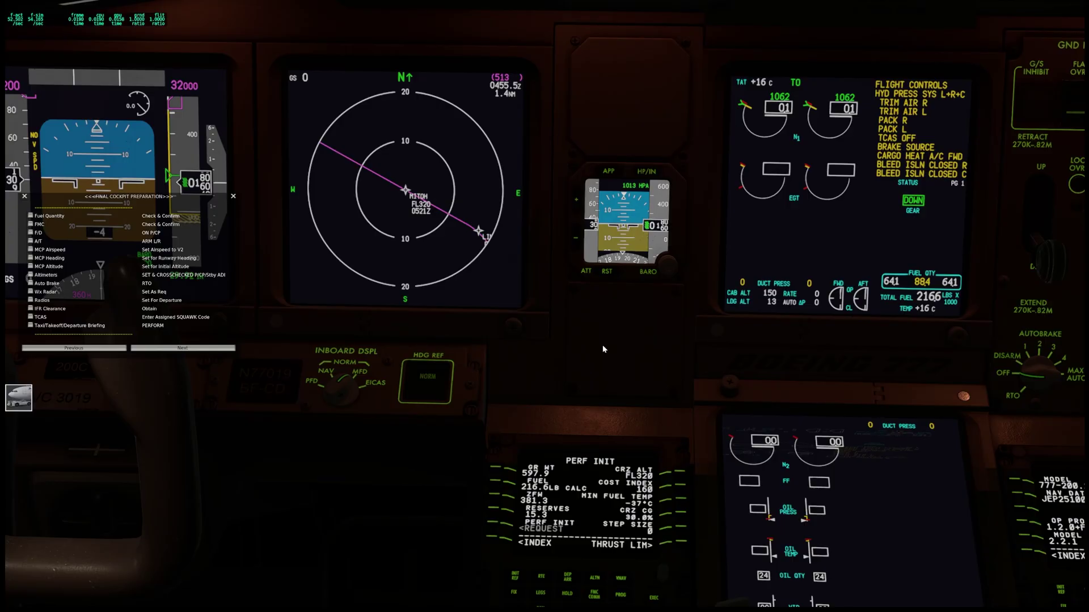
left_click_drag(603, 346, 605, 347)
- Check the Auto Step Climb setting in the EFB's General Airplane Options and return to the EFB main menu
key("KP_0")
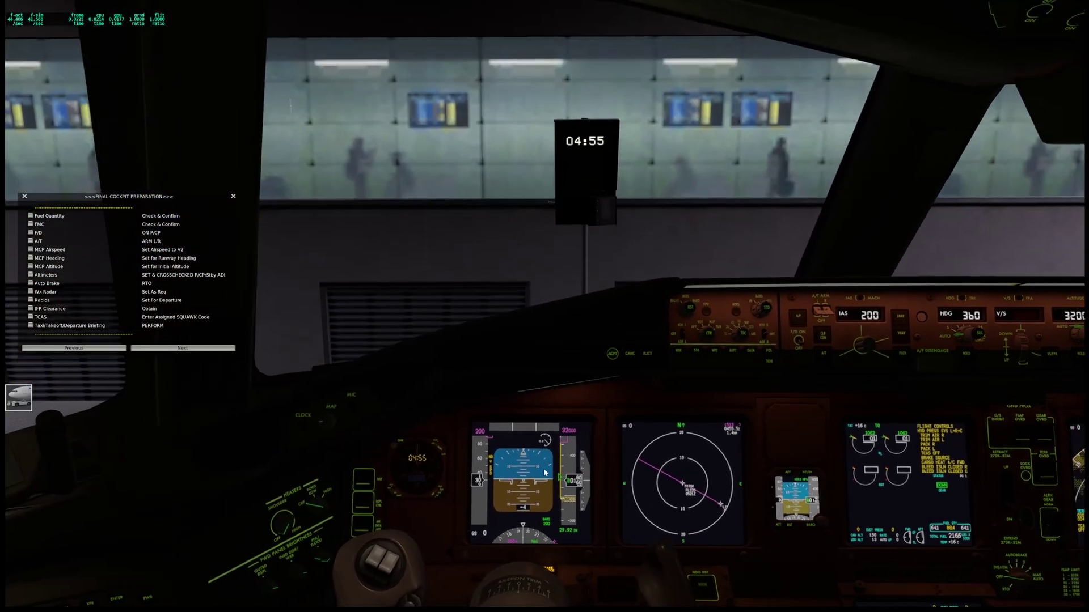
left_click_drag(668, 411, 641, 406)
scroll(652, 415, "up", 5)
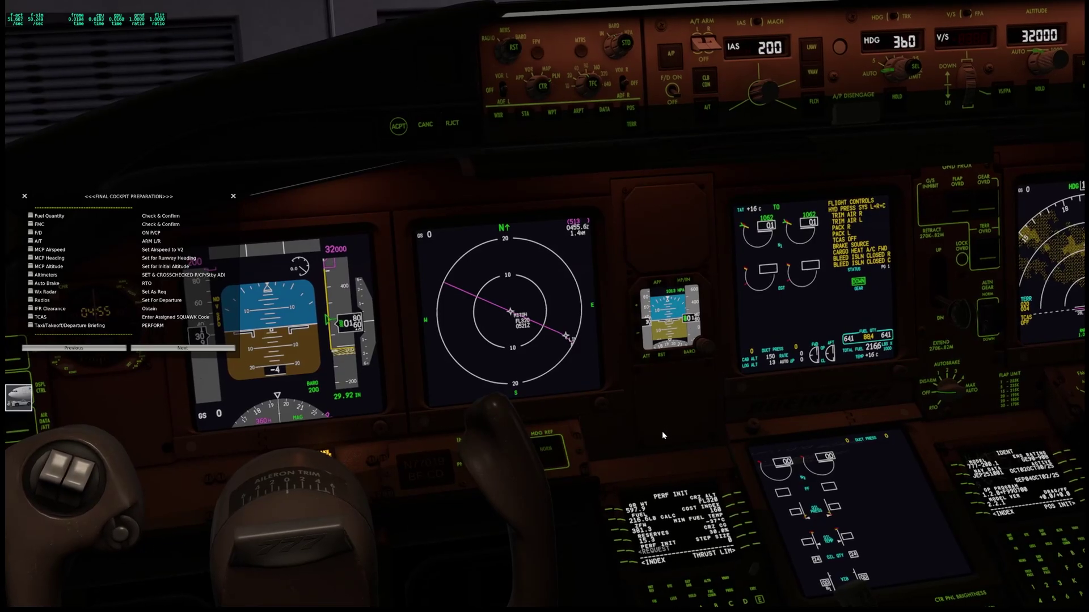
left_click_drag(667, 431, 405, 448)
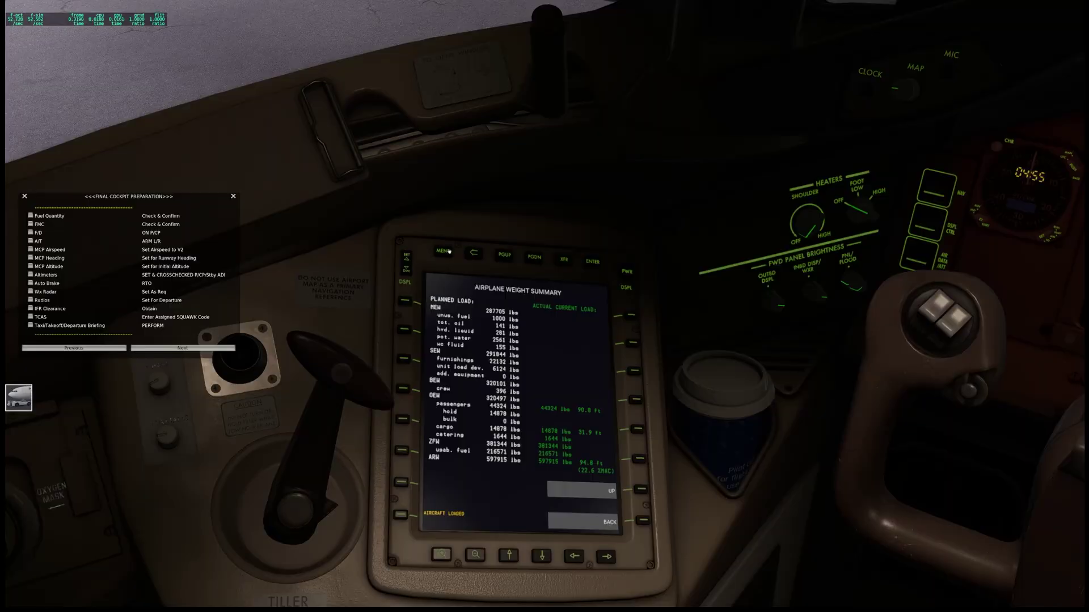
left_click(448, 251)
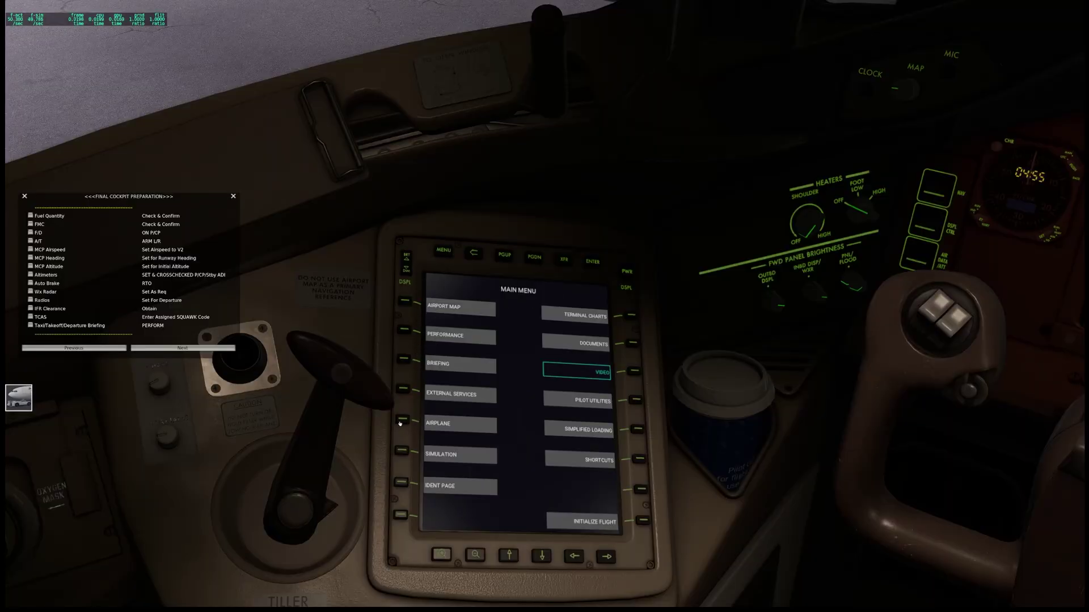
left_click(642, 520)
left_click(402, 451)
left_click(632, 372)
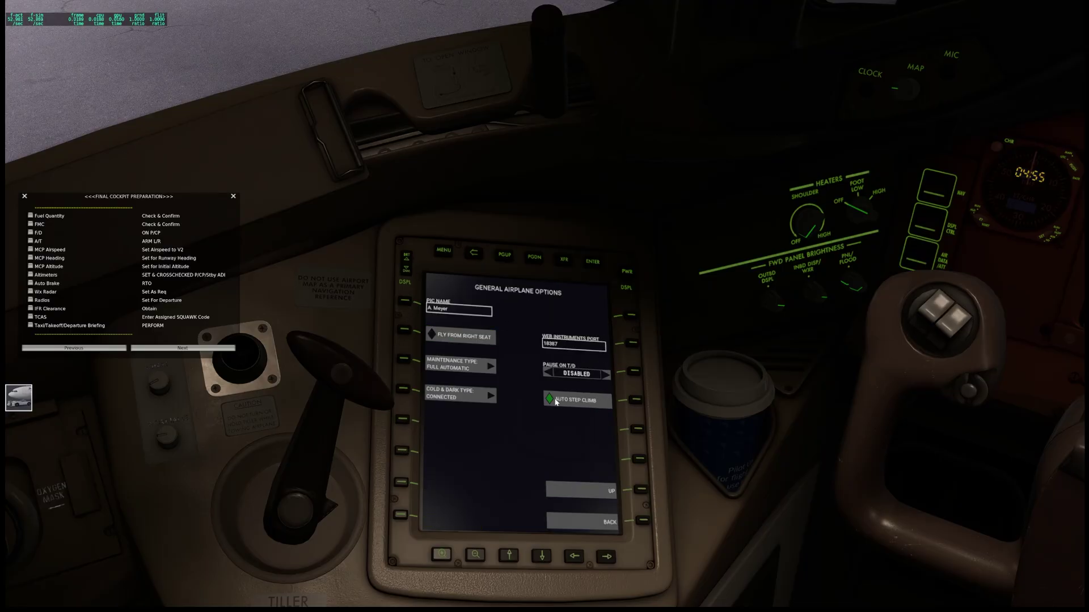
left_click(444, 251)
- Recheck the step size on the CDU's PERF INIT page and return to the overall cockpit view
left_click_drag(486, 274, 615, 169)
scroll(631, 280, "up", 5)
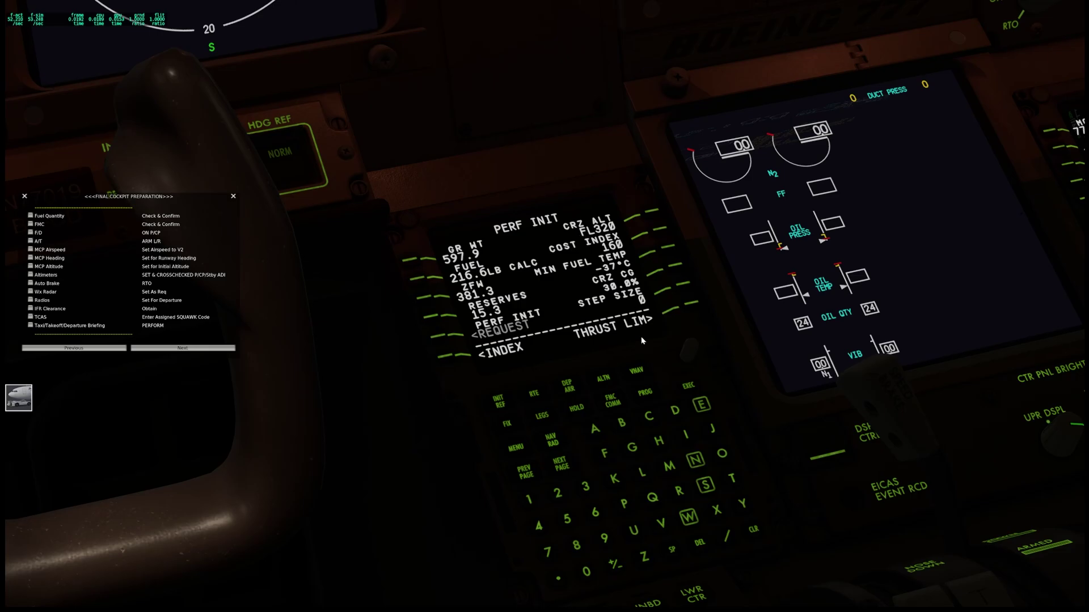
left_click_drag(641, 338, 643, 367)
scroll(748, 300, "down", 5)
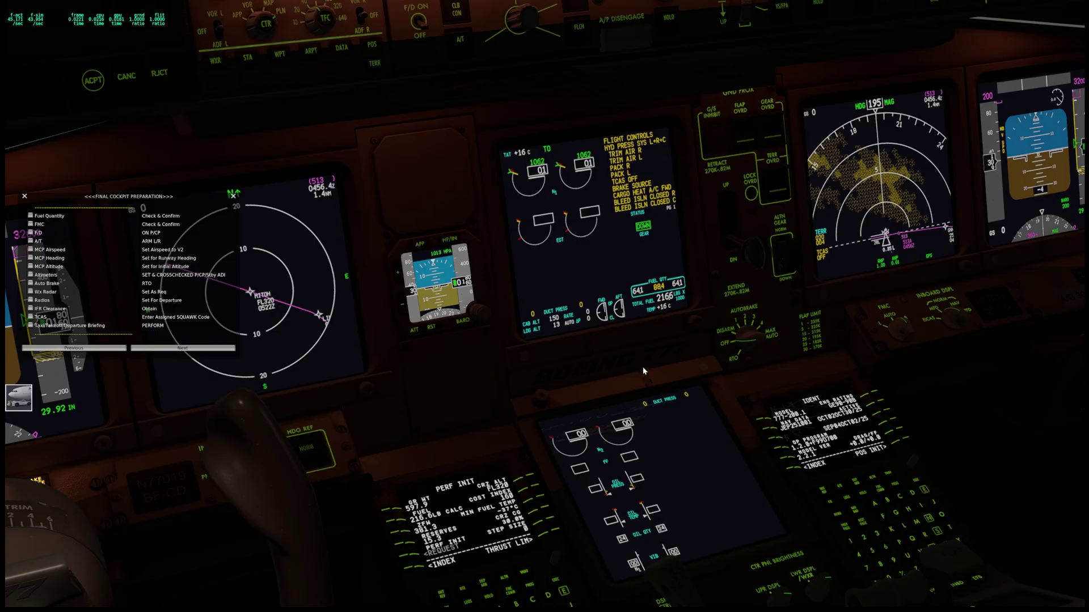
key("KP_5")
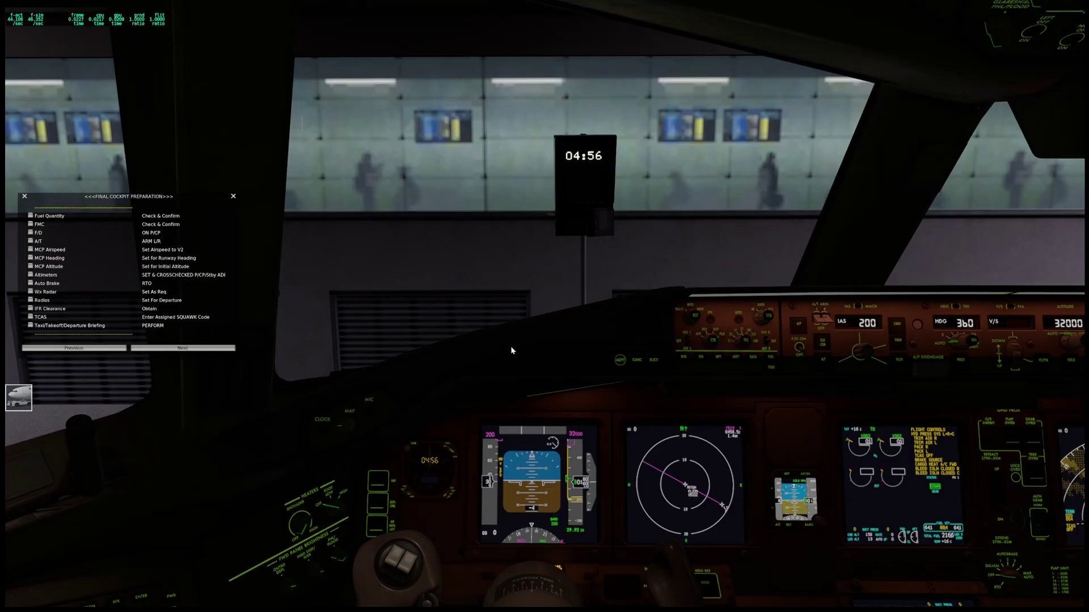
left_click_drag(511, 346, 571, 362)
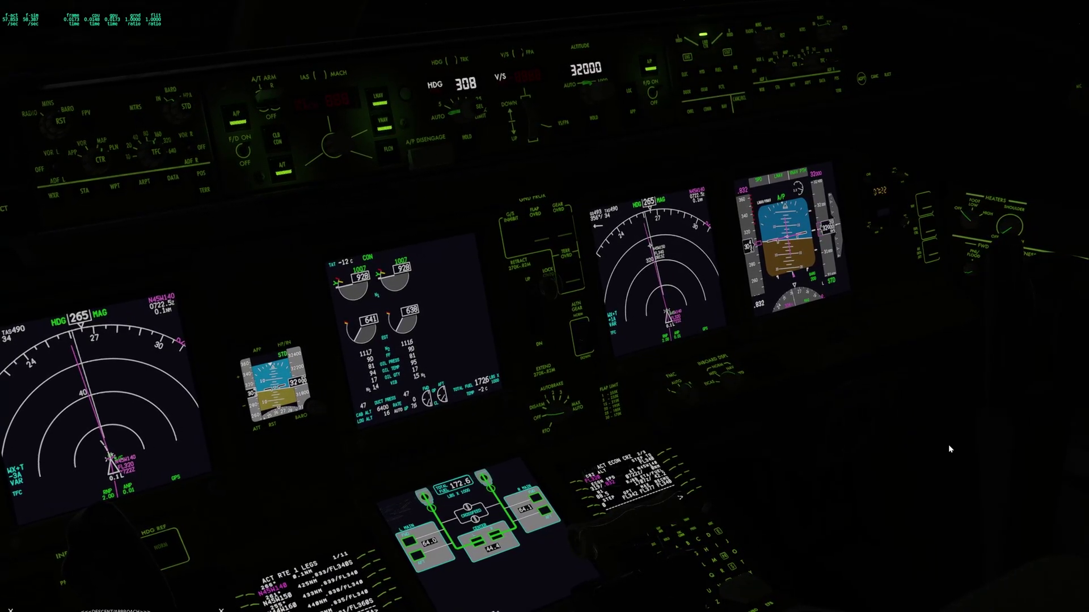
- Set the MCP altitude to 34000 at waypoint N45W140 and check the step climb on the CDU and flight displays
scroll(597, 75, "up", 2)
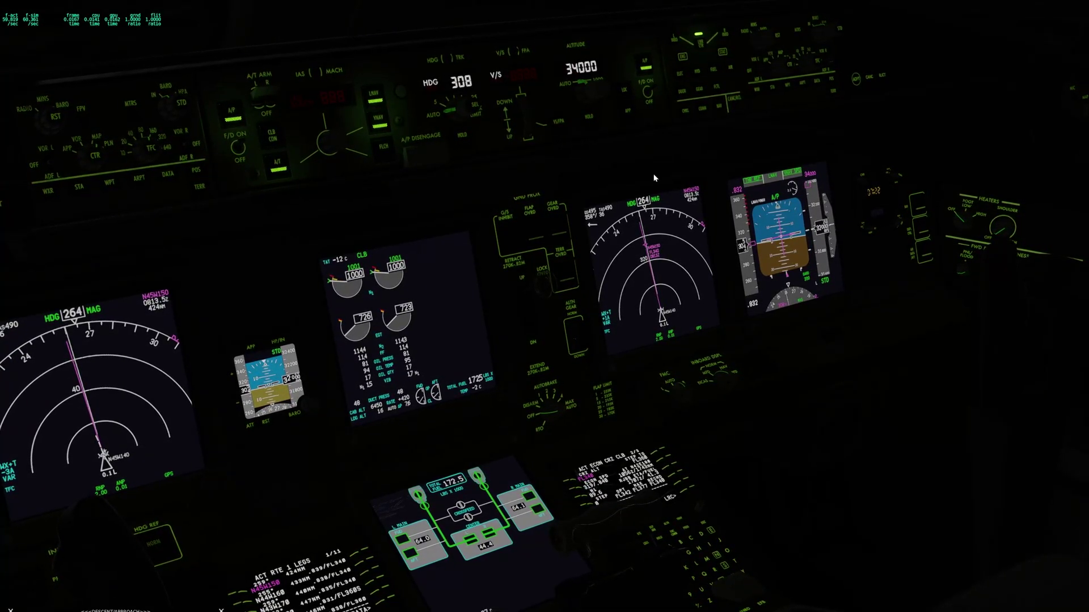
scroll(746, 438, "up", 5)
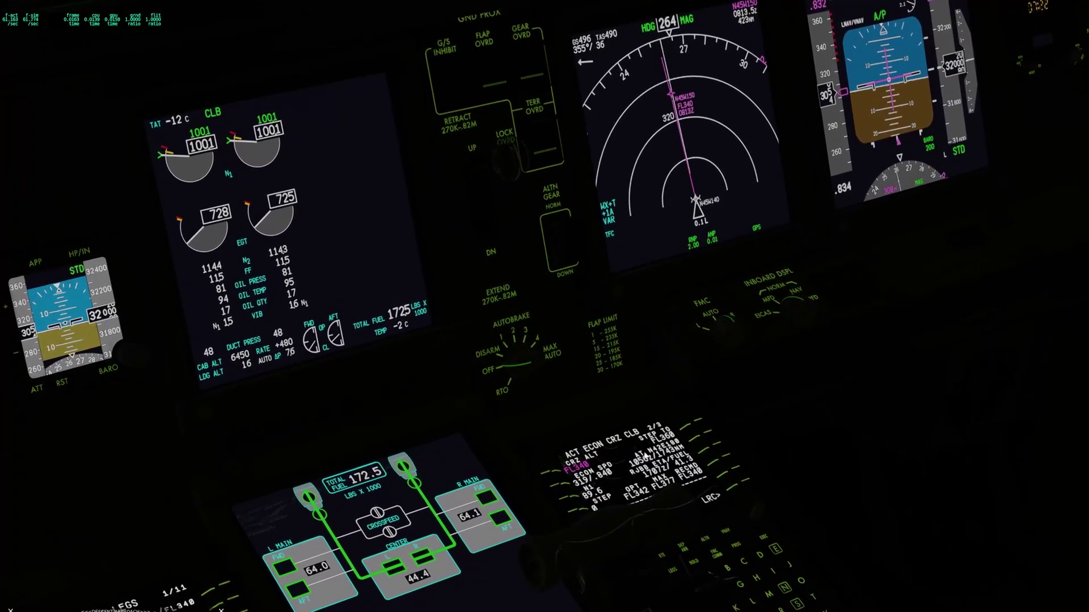
left_click_drag(703, 450, 542, 327)
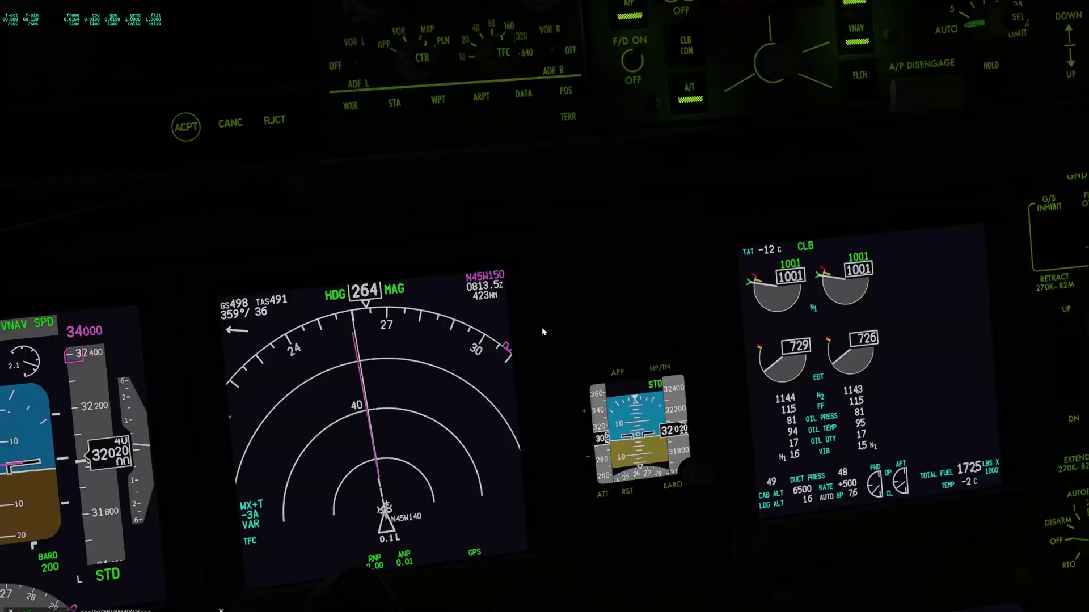
left_click_drag(738, 296, 577, 269)
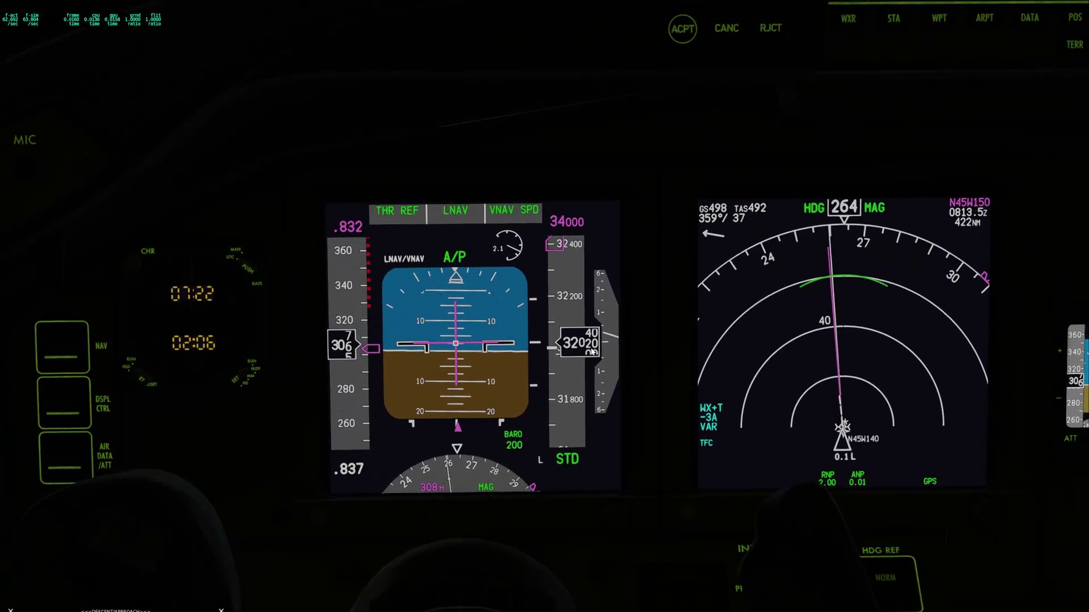
key("alt+1")
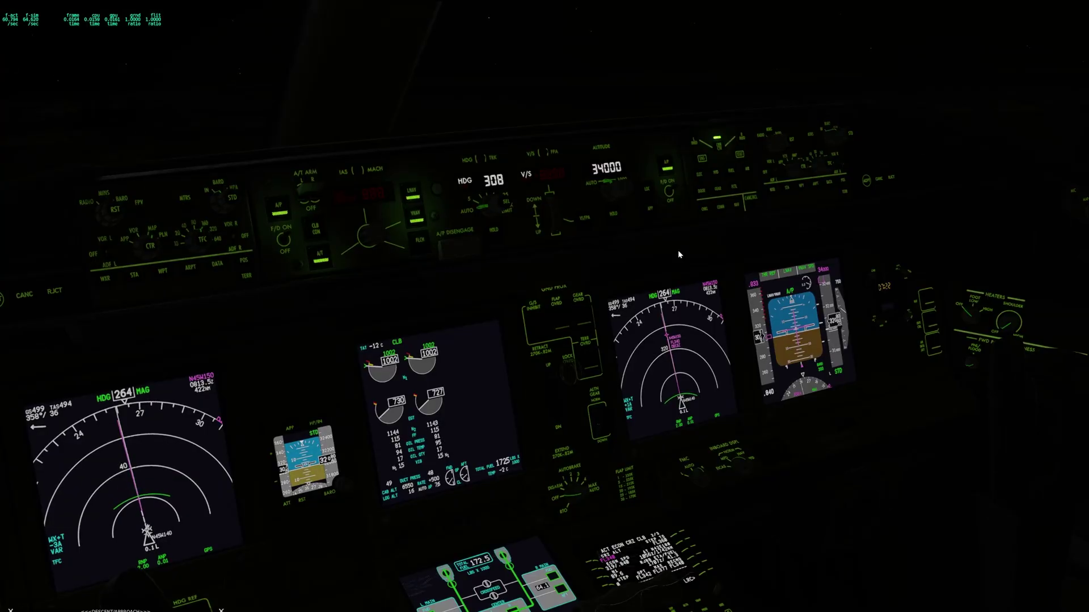
left_click_drag(639, 274, 634, 271)
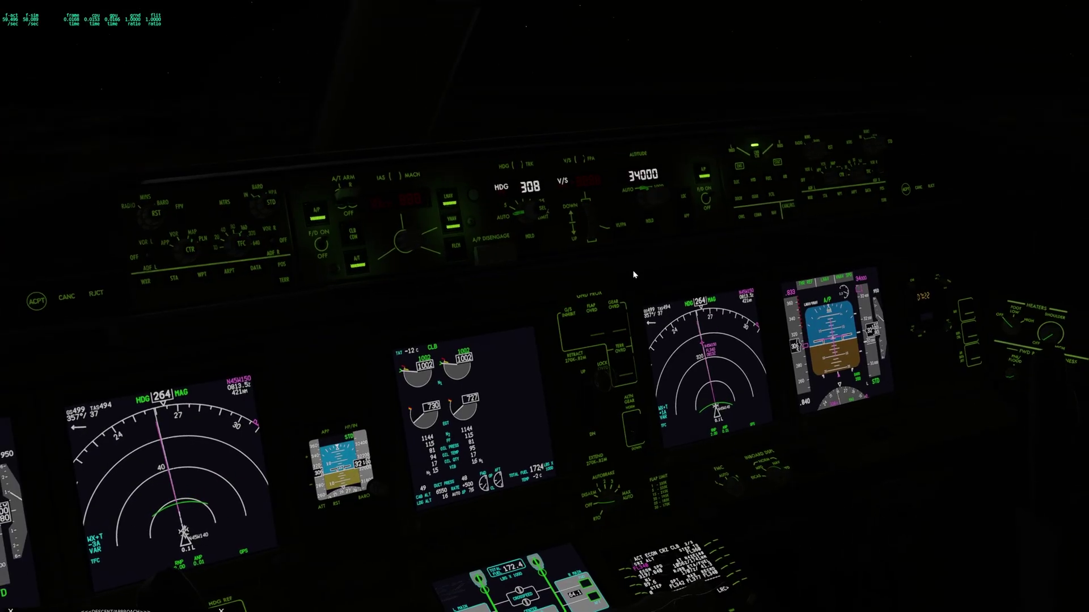